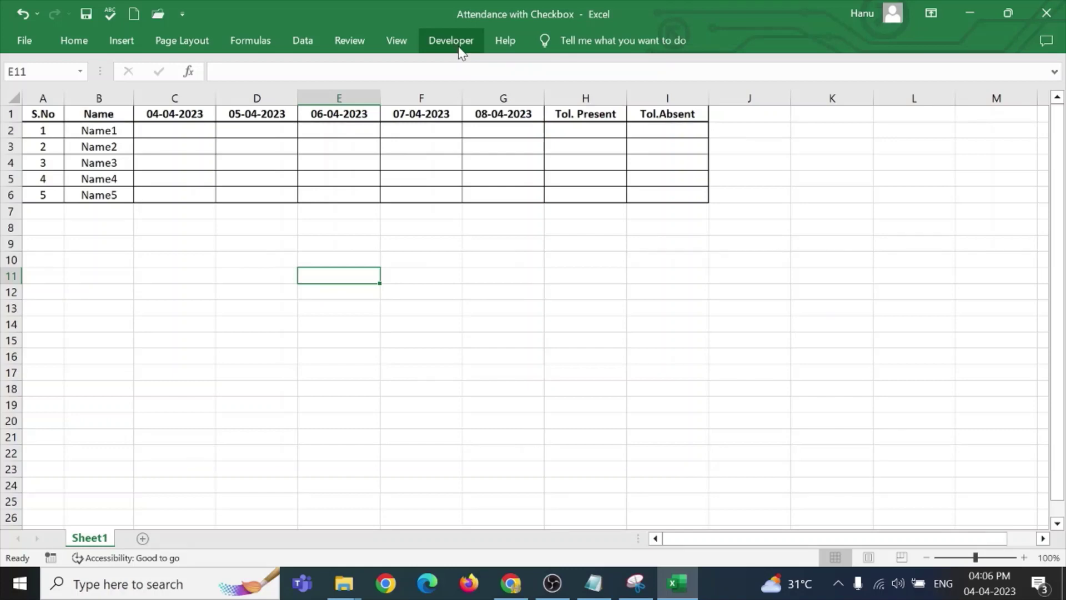
- Enable the Developer tab through the ribbon customisation settings
{"action": "left_click", "coordinate": [397, 42]}
{"action": "right_click", "coordinate": [954, 85]}
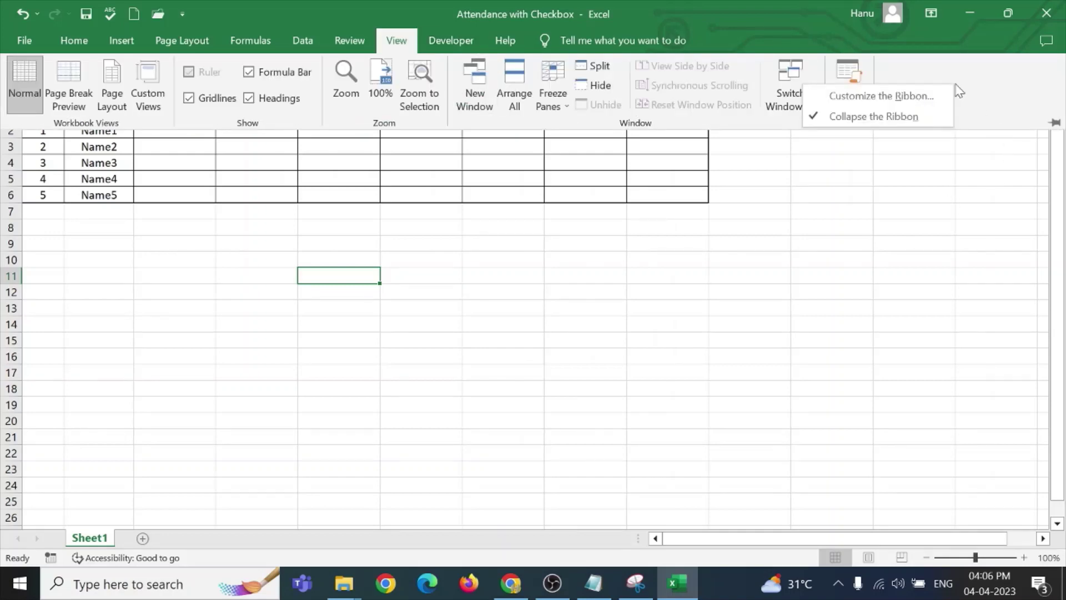
{"action": "left_click", "coordinate": [888, 95]}
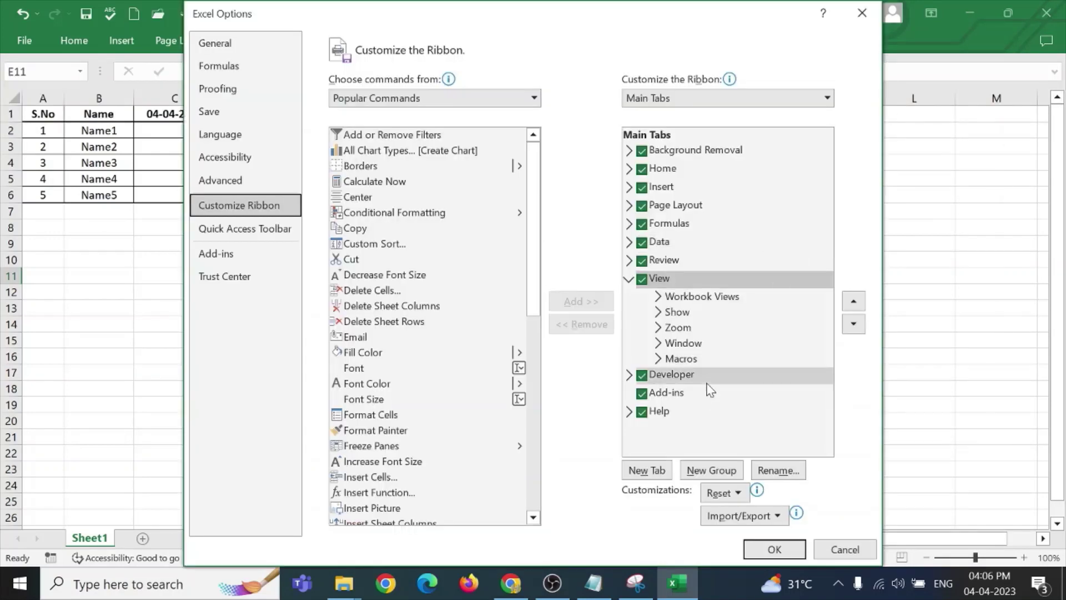
{"action": "left_click", "coordinate": [648, 376]}
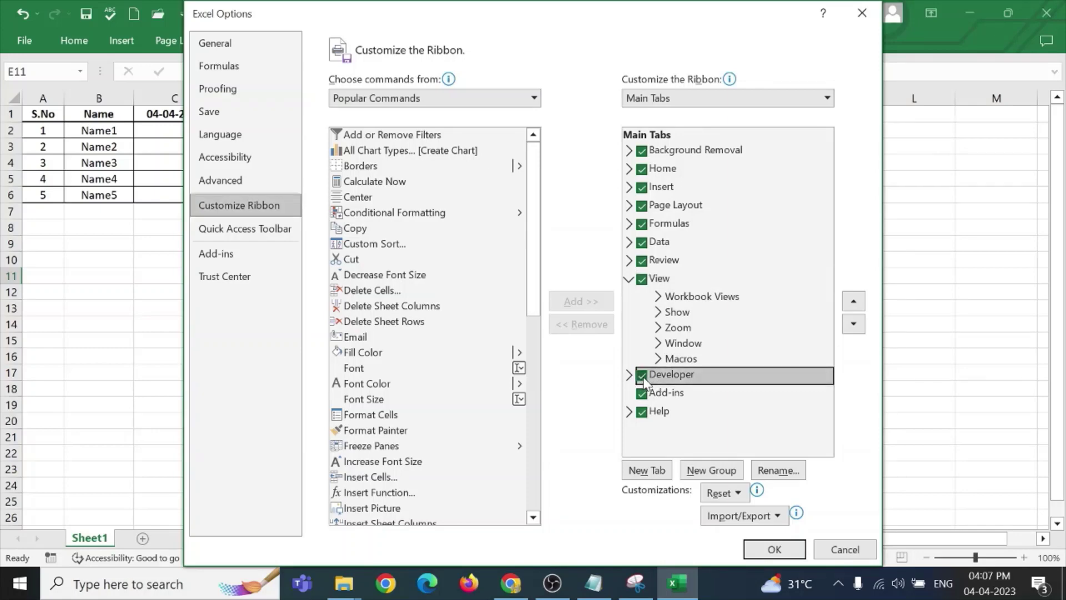
{"action": "left_click", "coordinate": [775, 549]}
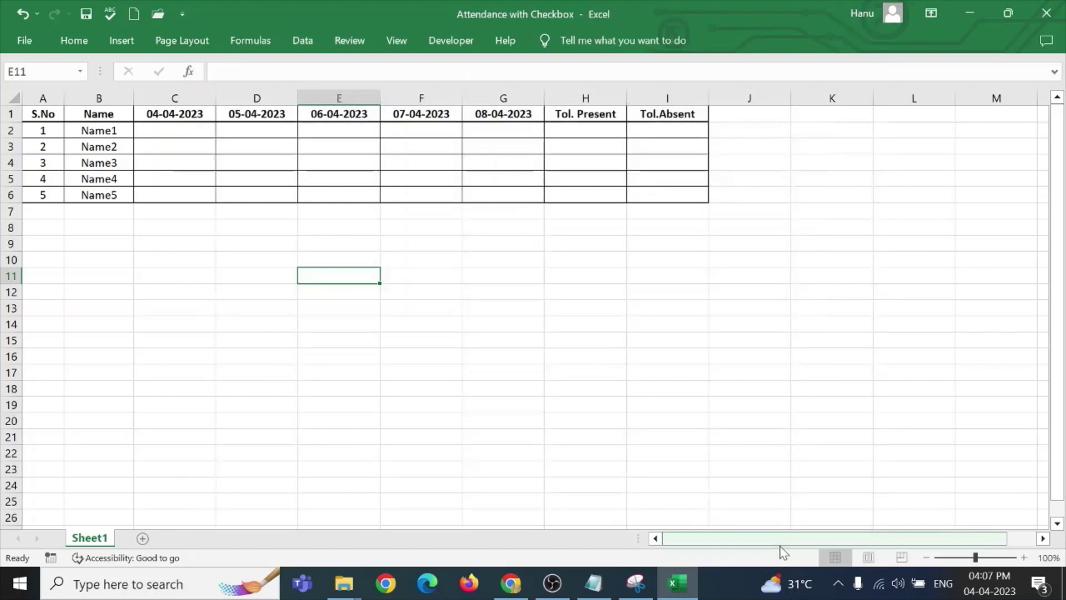
- Draw a Form Controls checkbox inside cell C2
{"action": "left_click", "coordinate": [452, 45]}
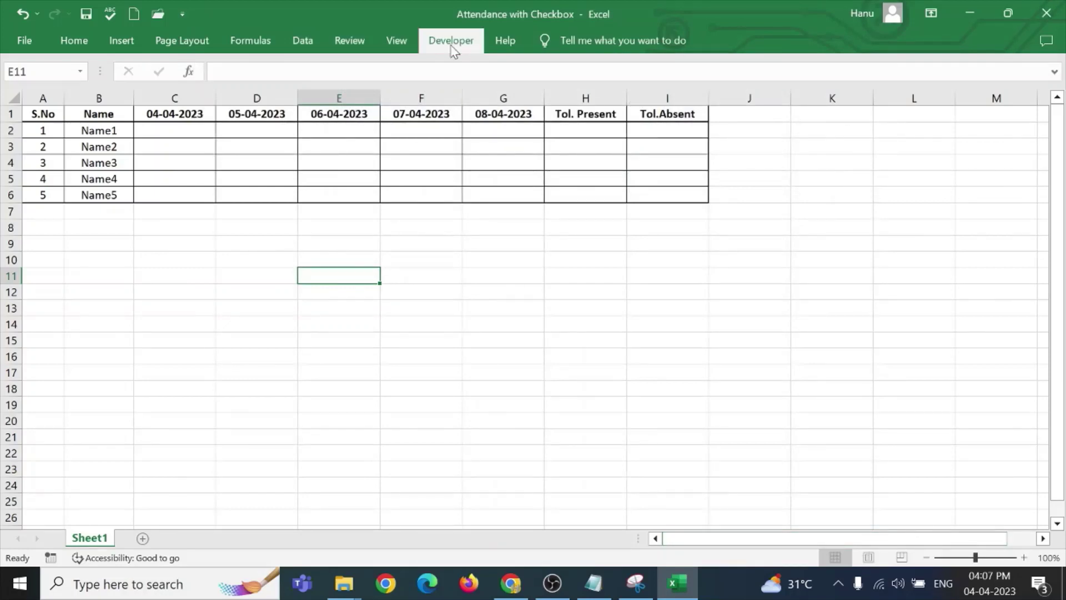
{"action": "left_click", "coordinate": [358, 86]}
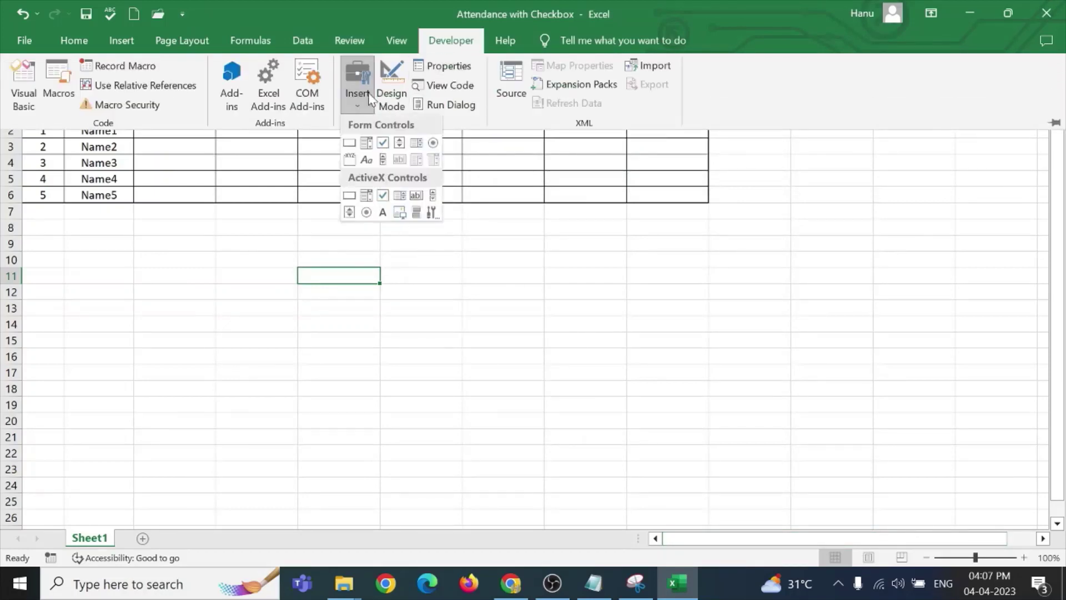
{"action": "left_click", "coordinate": [386, 149]}
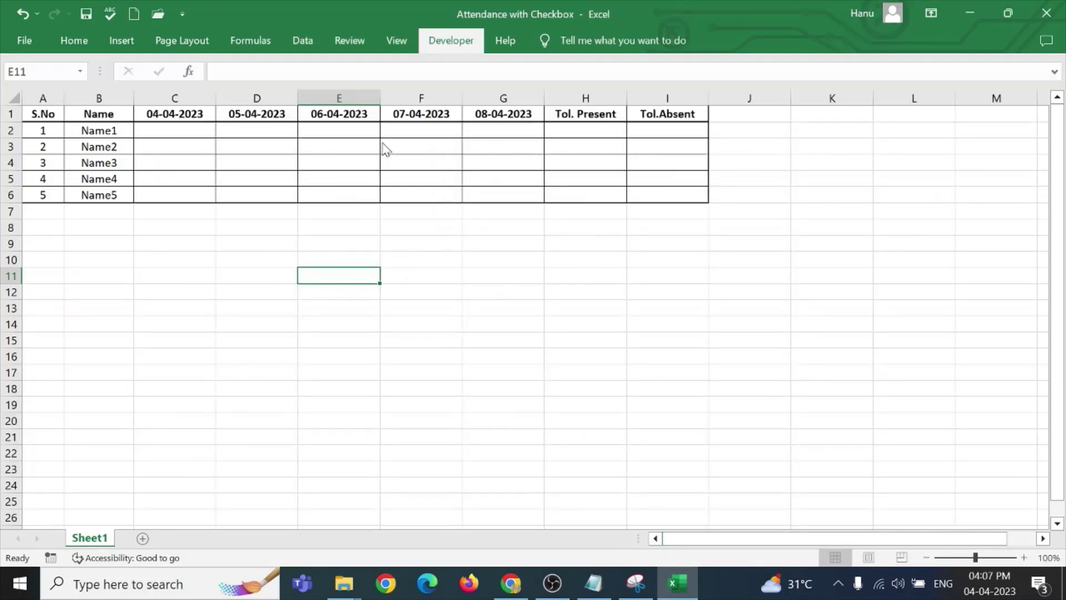
{"action": "left_click", "coordinate": [146, 126]}
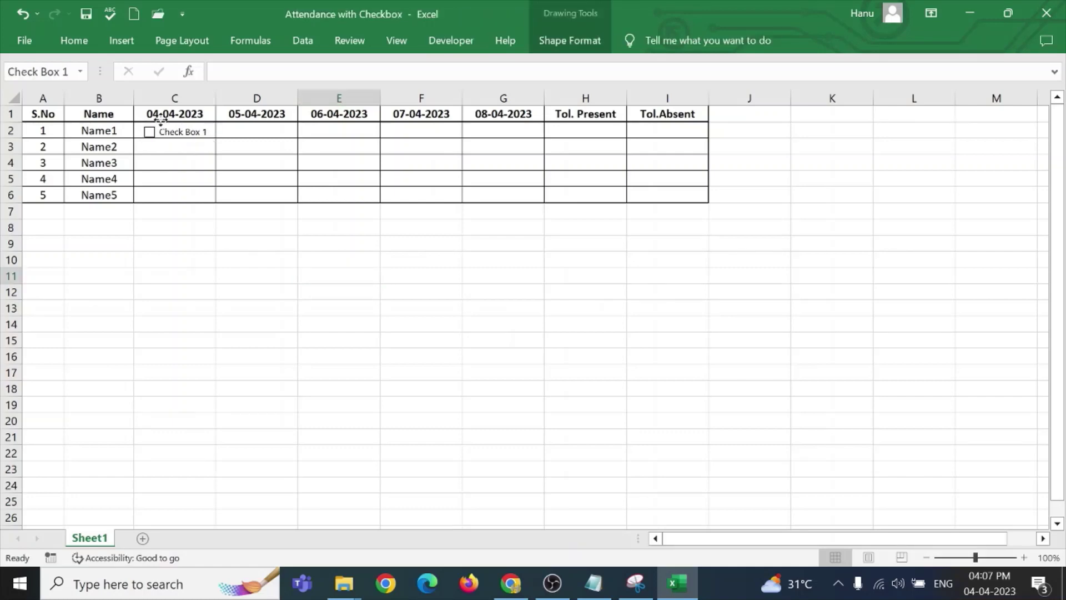
{"action": "left_click_drag", "start_coordinate": [161, 121], "coordinate": [159, 116]}
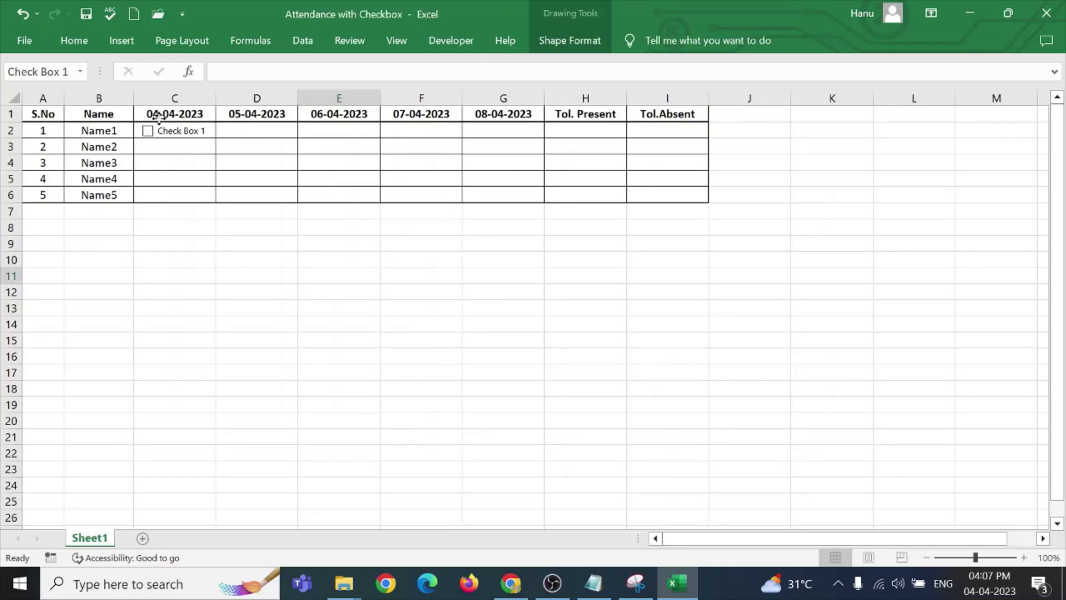
{"action": "left_click", "coordinate": [219, 263]}
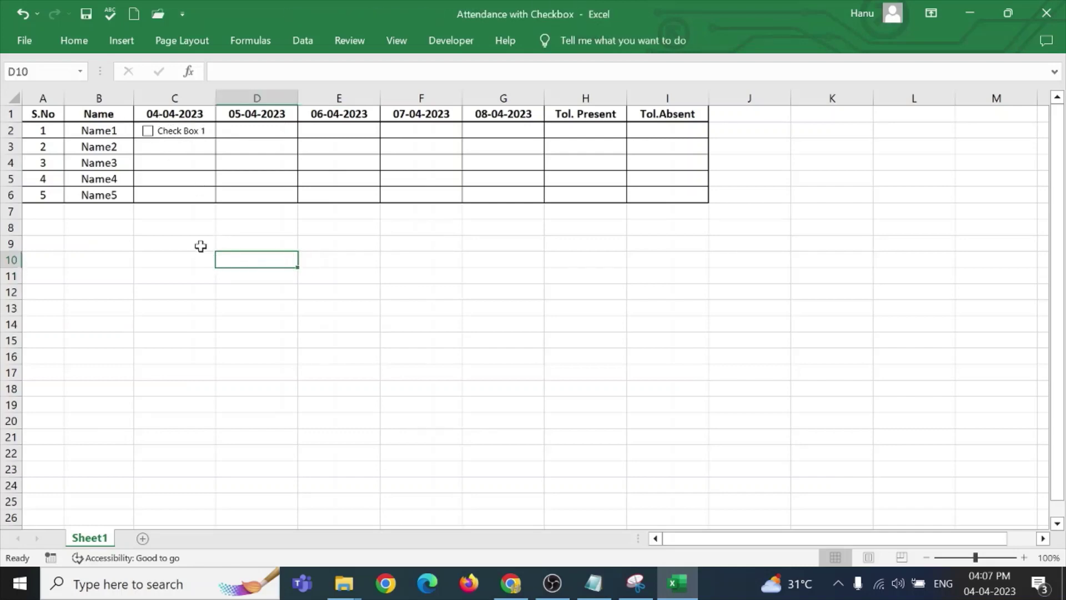
- Delete the C2 checkbox's label text, then toggle it to test, leaving it ticked
{"action": "right_click", "coordinate": [166, 140]}
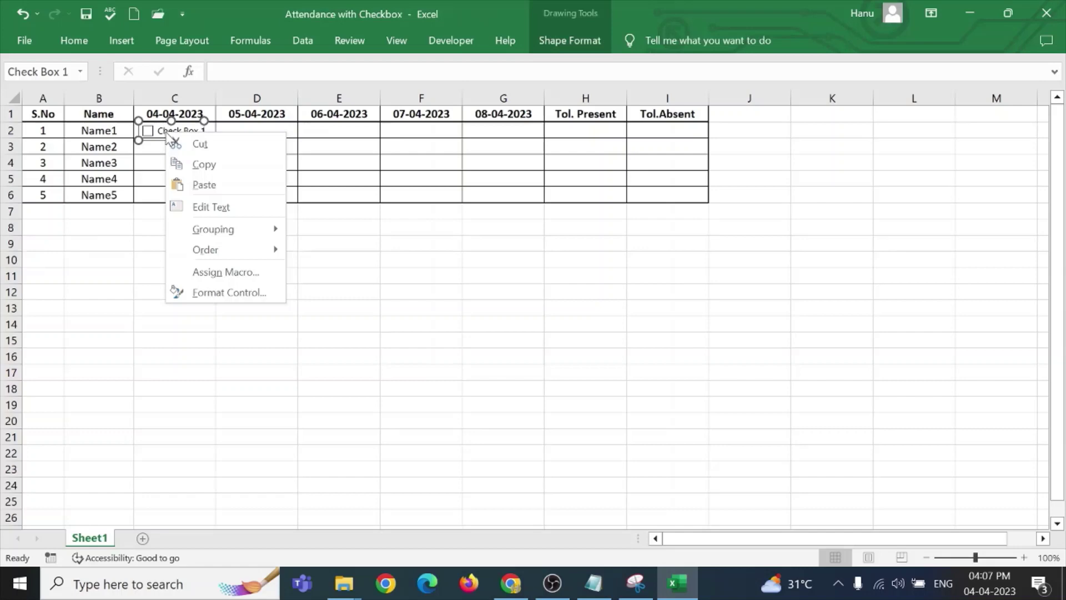
{"action": "left_click", "coordinate": [224, 210]}
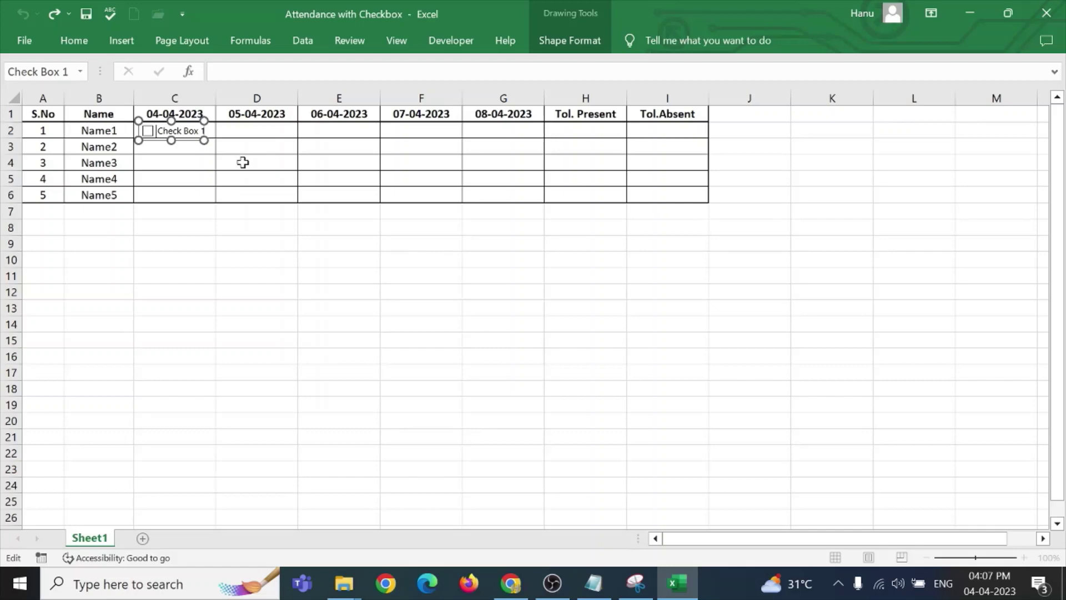
{"action": "key", "text": "Delete"}
{"action": "key", "text": "Delete"}
{"action": "key", "text": "Delete"}
{"action": "key", "text": "Delete"}
{"action": "key", "text": "Delete"}
{"action": "key", "text": "Delete"}
{"action": "key", "text": "Delete"}
{"action": "key", "text": "Delete"}
{"action": "key", "text": "Delete"}
{"action": "key", "text": "Delete"}
{"action": "key", "text": "Delete"}
{"action": "left_click", "coordinate": [243, 287]}
{"action": "left_click", "coordinate": [148, 137]}
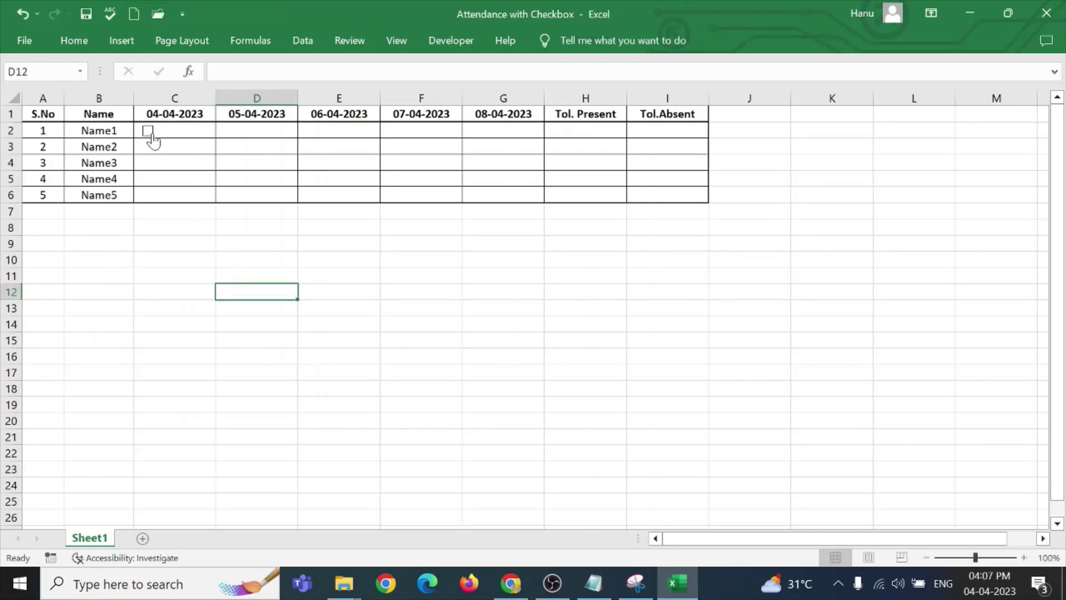
{"action": "left_click", "coordinate": [148, 134]}
{"action": "left_click", "coordinate": [149, 134]}
{"action": "left_click", "coordinate": [150, 137]}
- Toggle the C2 checkbox a few times to check it works
{"action": "left_click", "coordinate": [168, 136]}
{"action": "left_click", "coordinate": [201, 134]}
{"action": "left_click", "coordinate": [188, 243]}
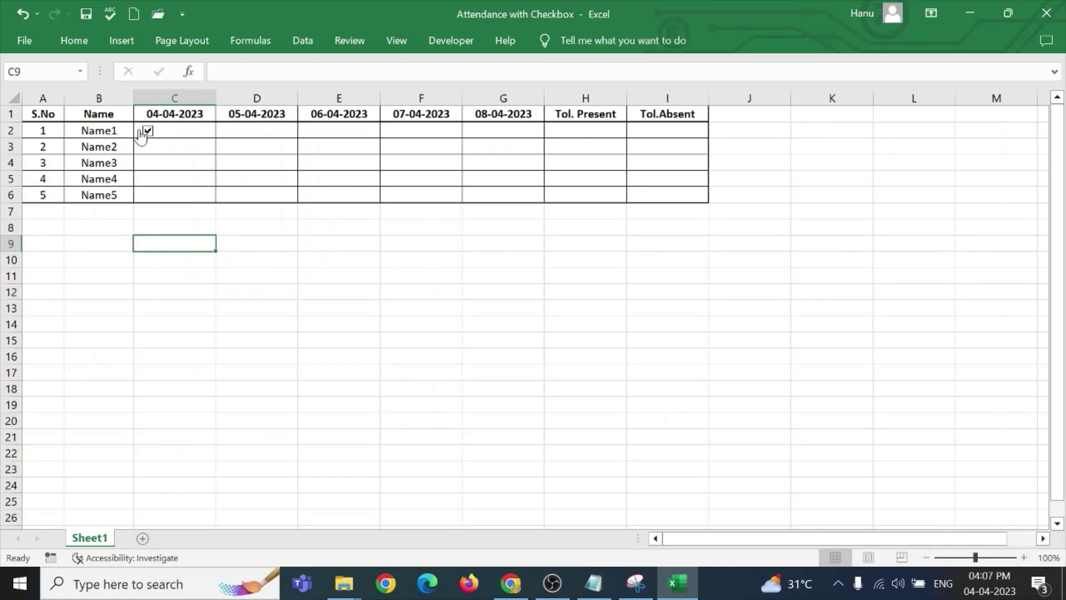
{"action": "left_click", "coordinate": [141, 136]}
{"action": "left_click", "coordinate": [194, 135]}
{"action": "right_click", "coordinate": [197, 137]}
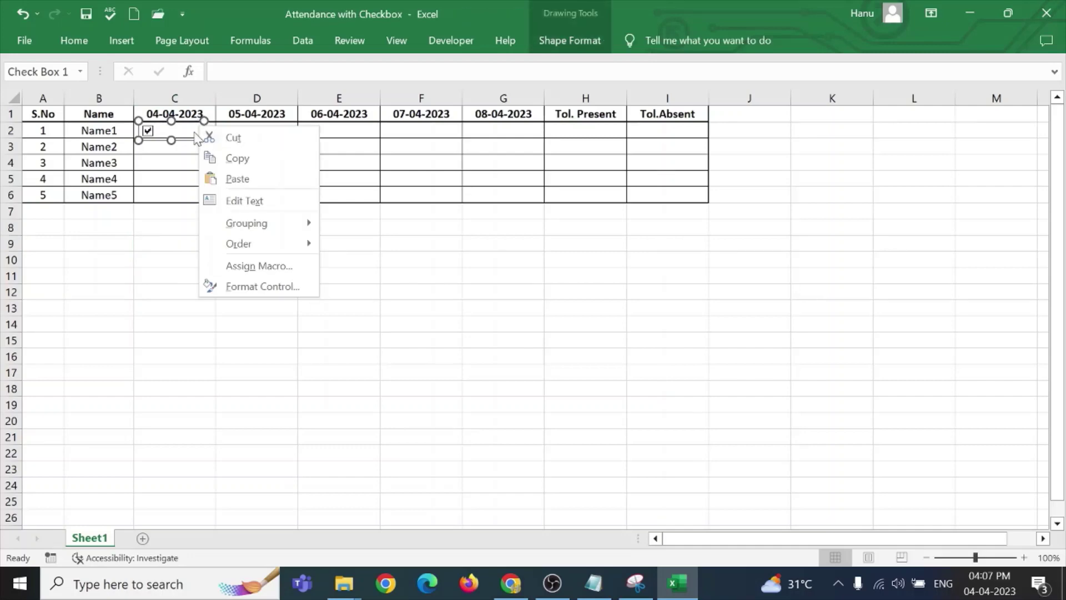
{"action": "key", "text": "Escape"}
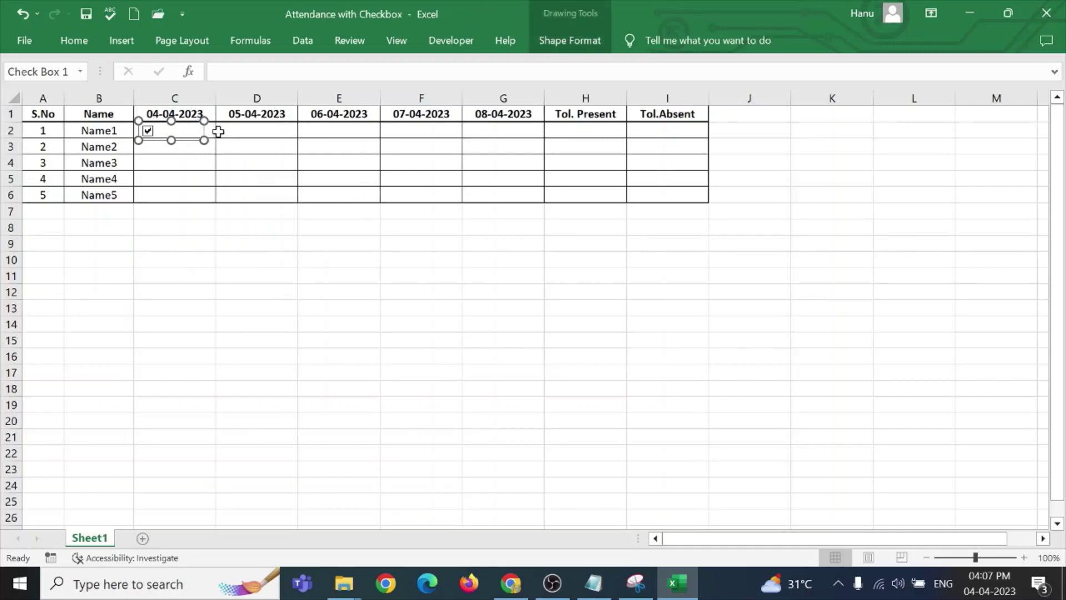
- Copy cell C2 and paste its checkbox across C2:G6, leaving C2 unticked
{"action": "left_click", "coordinate": [215, 131]}
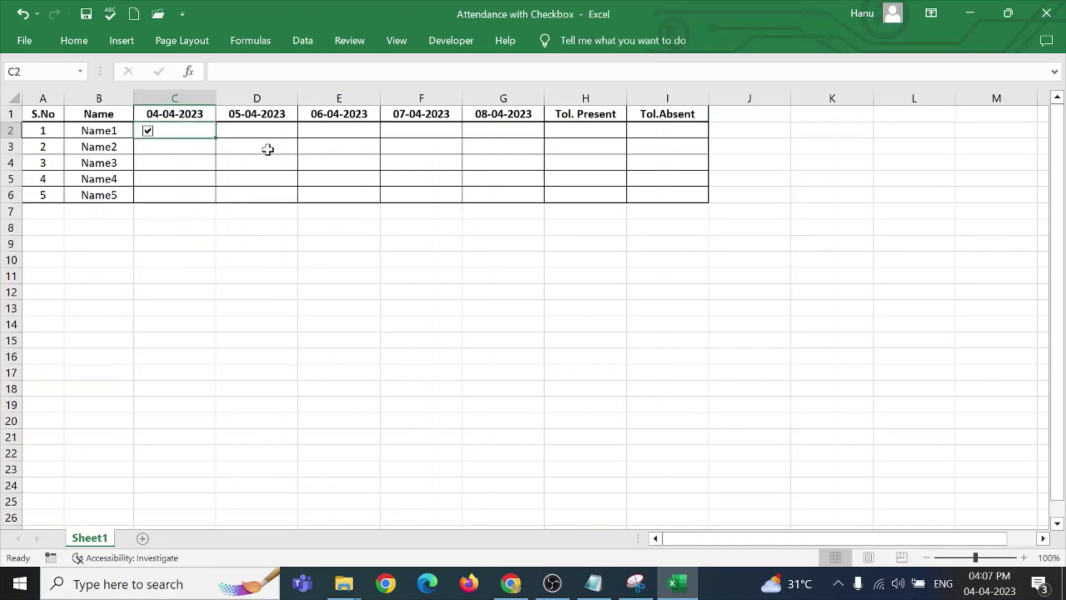
{"action": "key", "text": "ctrl+c"}
{"action": "left_click", "coordinate": [212, 131]}
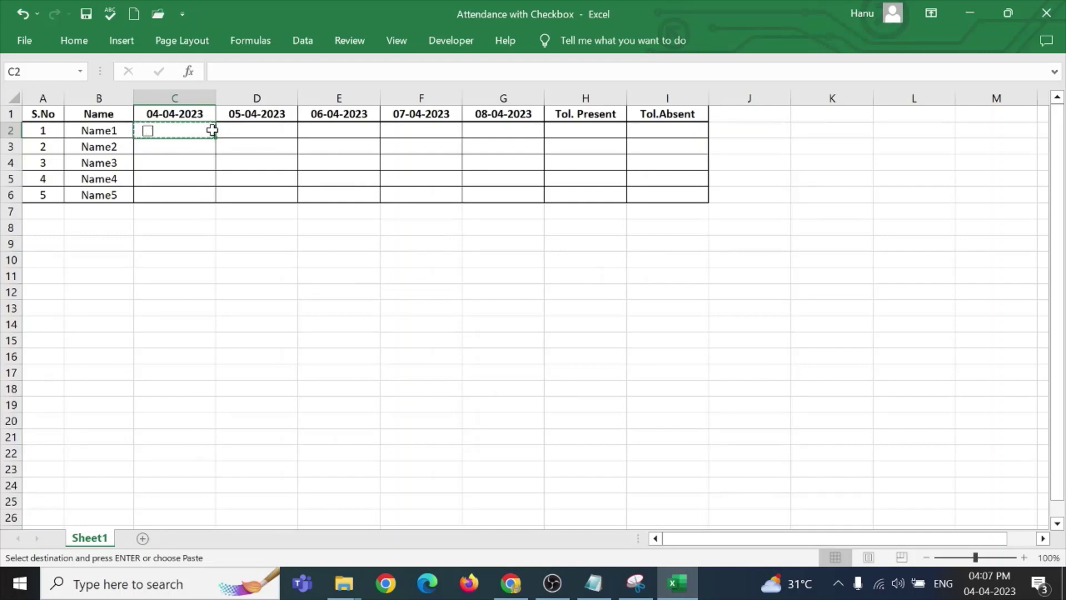
{"action": "left_click_drag", "start_coordinate": [213, 130], "coordinate": [539, 199]}
{"action": "key", "text": "ctrl+v"}
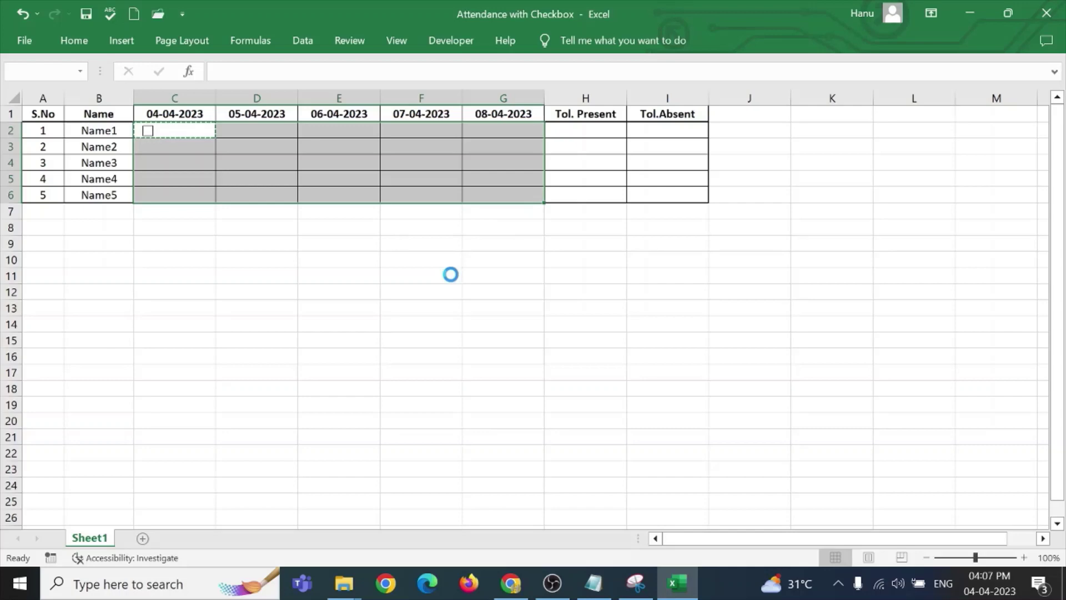
{"action": "left_click", "coordinate": [451, 274]}
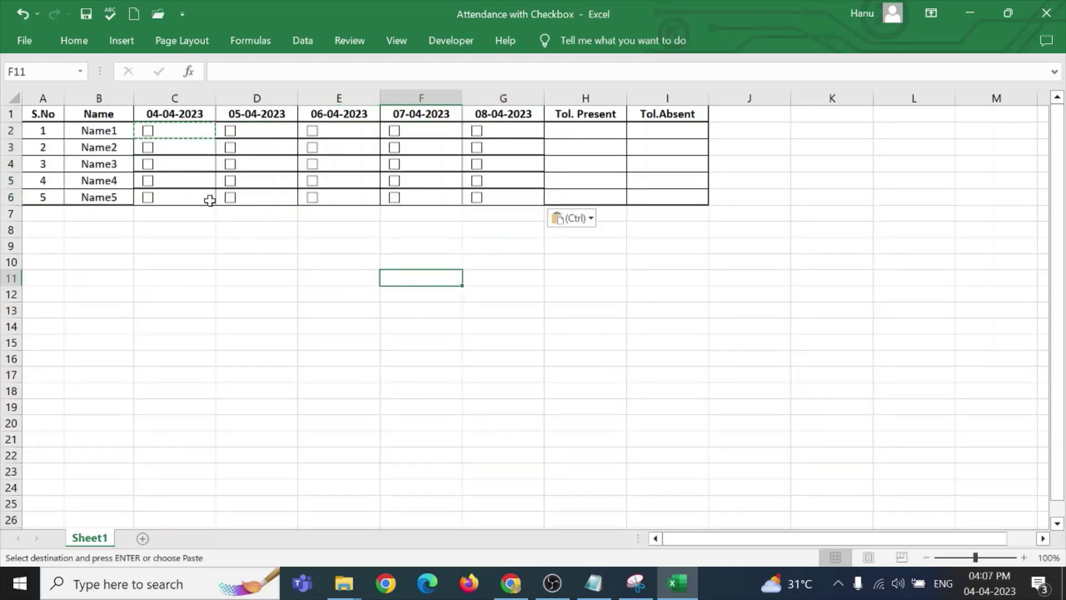
{"action": "key", "text": "Escape"}
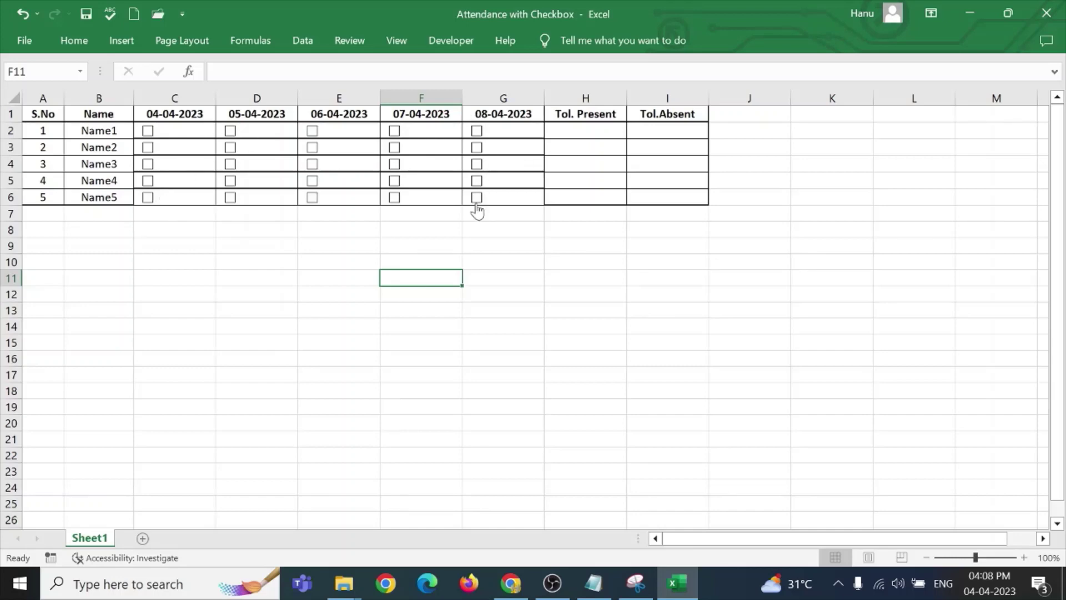
{"action": "left_click", "coordinate": [302, 243]}
{"action": "left_click", "coordinate": [148, 132]}
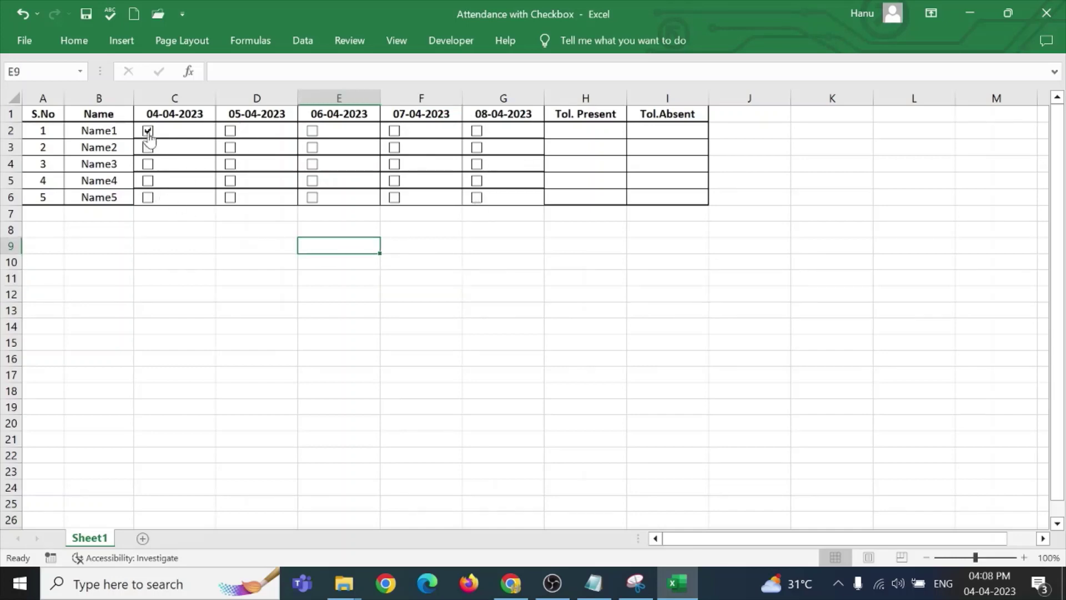
{"action": "left_click", "coordinate": [149, 134]}
- Set the C2 checkbox's Format Control cell link to $C$2
{"action": "right_click", "coordinate": [151, 136]}
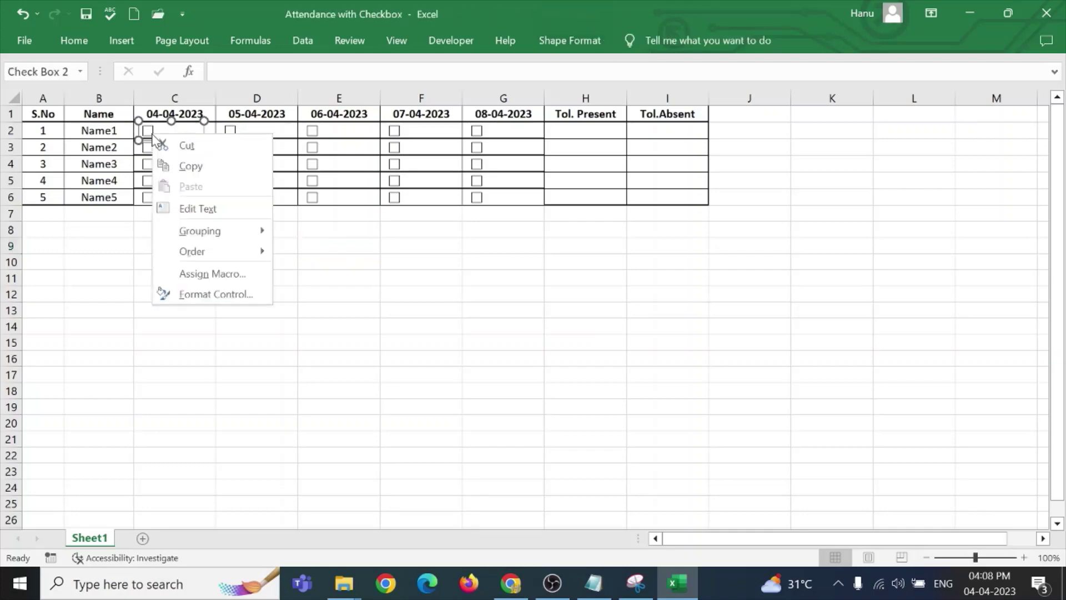
{"action": "left_click", "coordinate": [230, 297]}
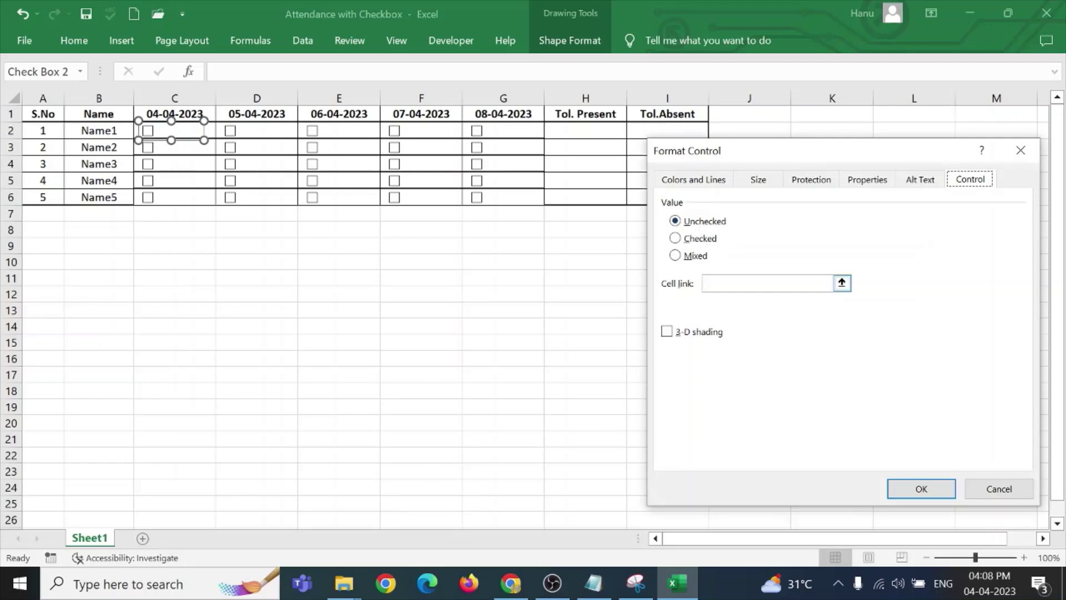
{"action": "left_click", "coordinate": [722, 283]}
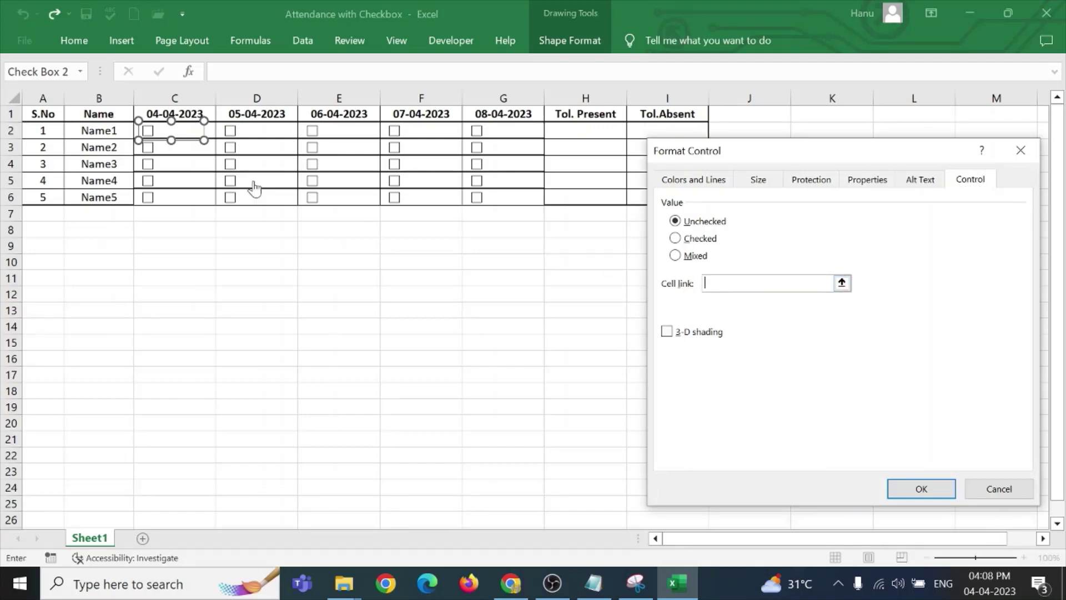
{"action": "left_click", "coordinate": [212, 130]}
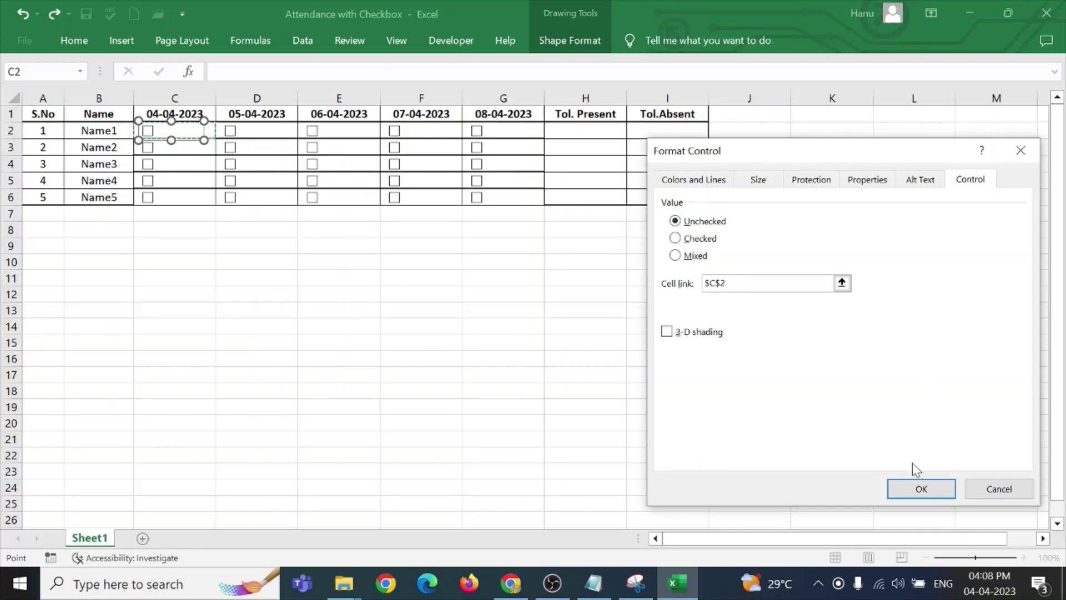
{"action": "left_click", "coordinate": [922, 489]}
{"action": "left_click", "coordinate": [466, 369]}
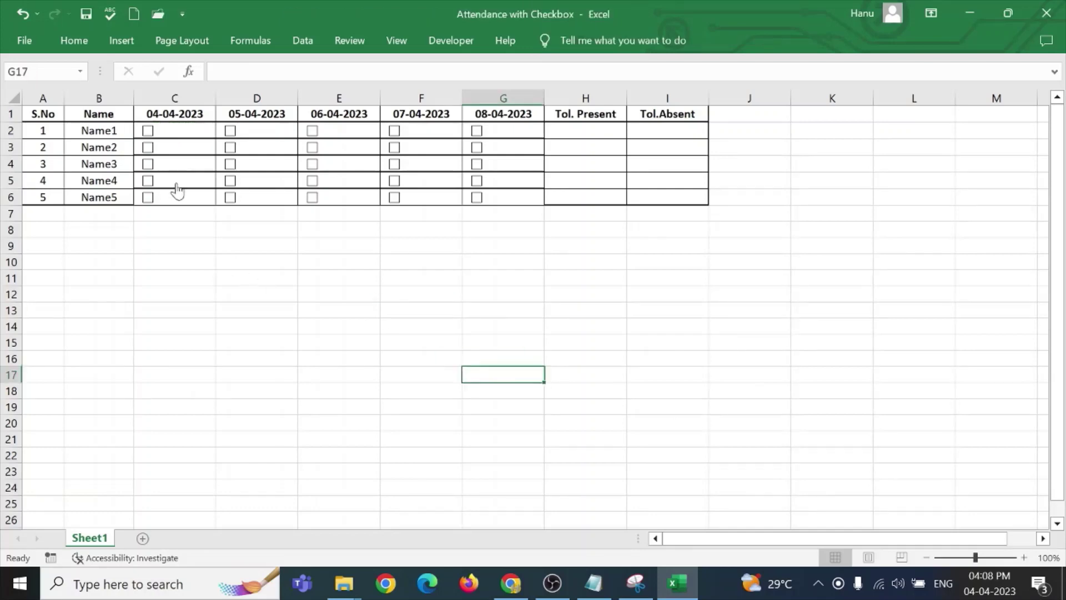
- Toggle the C2 checkbox to see TRUE/FALSE, leave it ticked, and tick C3's box
{"action": "left_click", "coordinate": [147, 132]}
{"action": "left_click", "coordinate": [150, 135]}
{"action": "left_click", "coordinate": [149, 133]}
{"action": "left_click", "coordinate": [149, 148]}
- Set the C3 checkbox's Format Control cell link to $C$3
{"action": "right_click", "coordinate": [152, 154]}
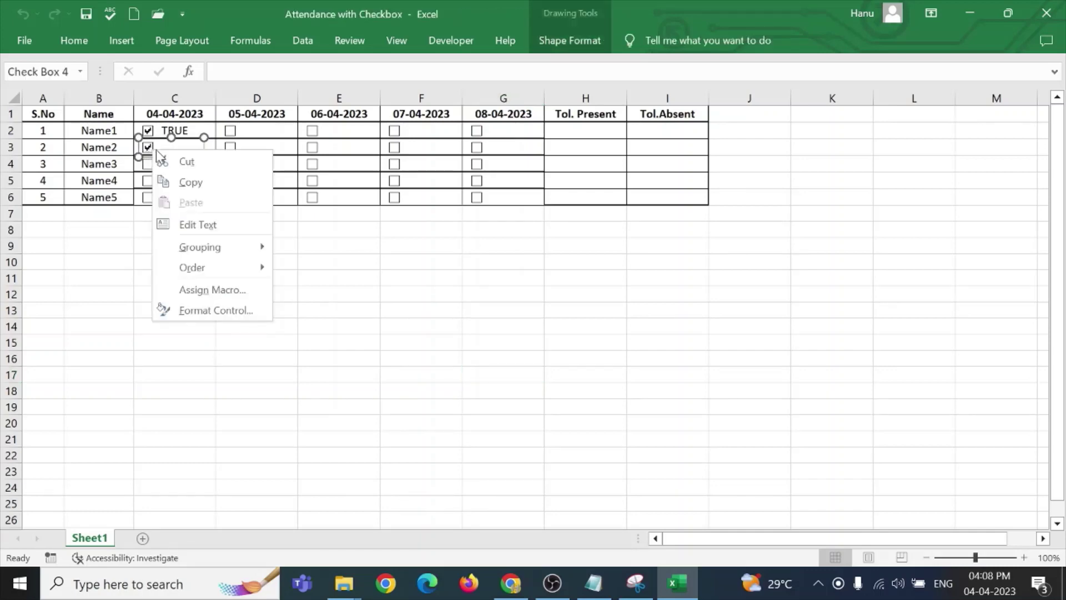
{"action": "left_click", "coordinate": [239, 313]}
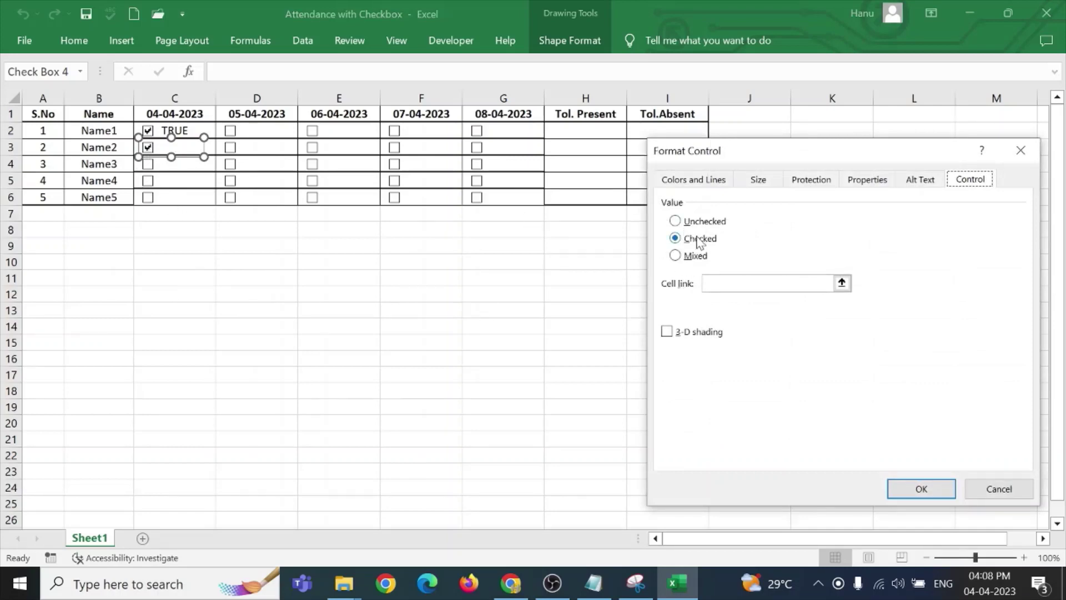
{"action": "left_click", "coordinate": [741, 284]}
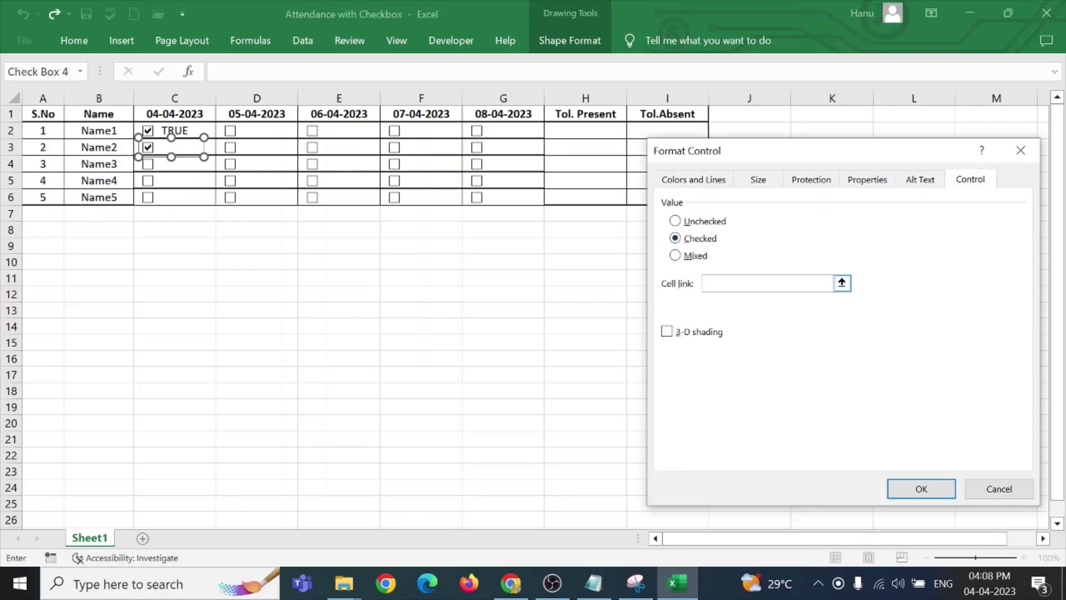
{"action": "left_click", "coordinate": [211, 150]}
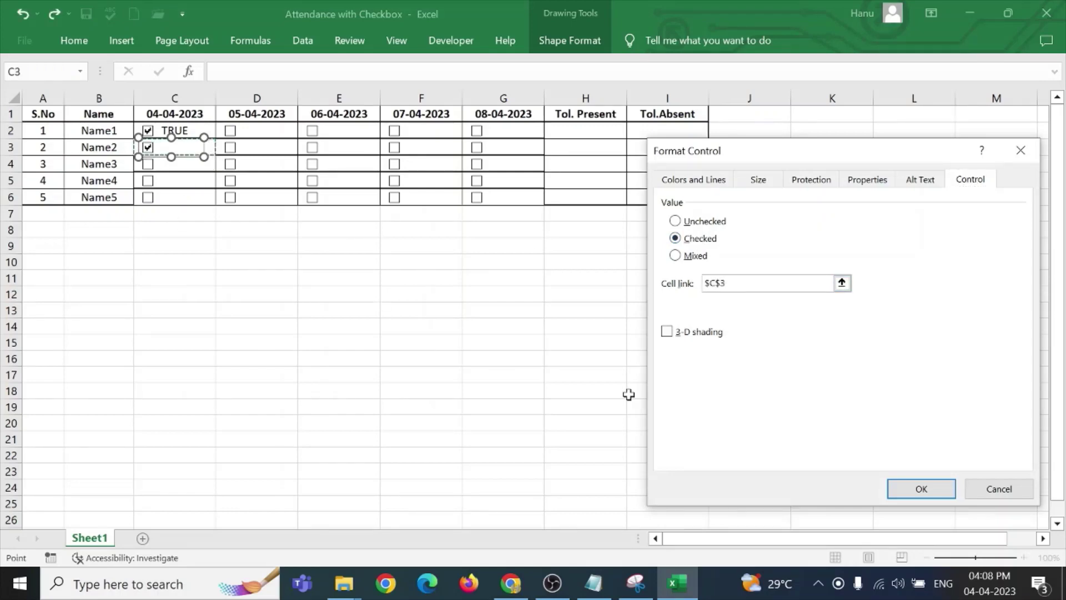
{"action": "left_click", "coordinate": [922, 488]}
{"action": "left_click", "coordinate": [388, 343]}
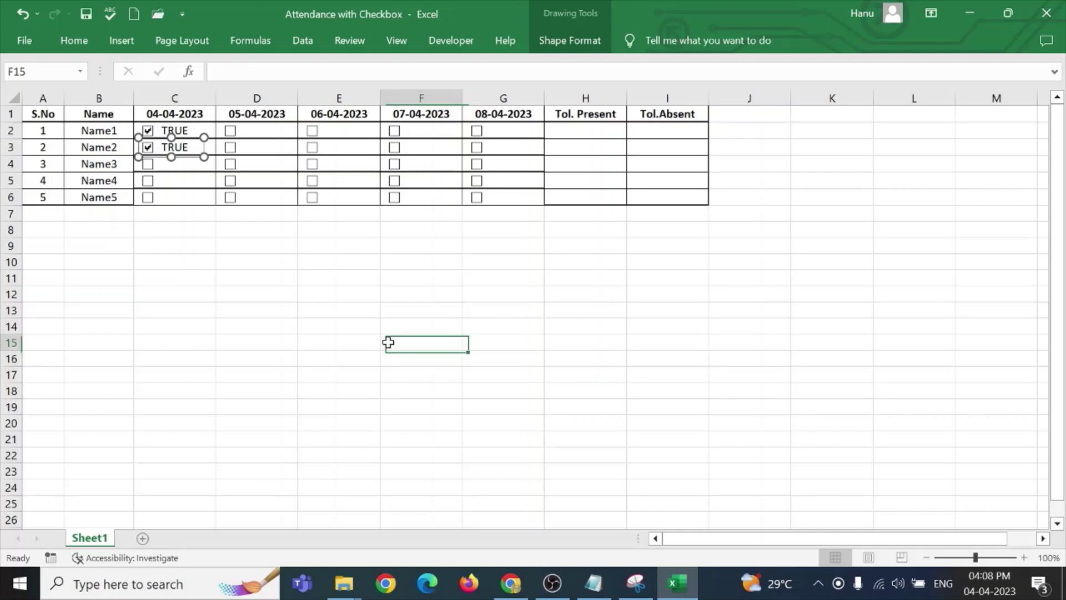
- Toggle C3's checkbox to test the link, leave it ticked, and tick Name3's C4 box
{"action": "left_click", "coordinate": [149, 148]}
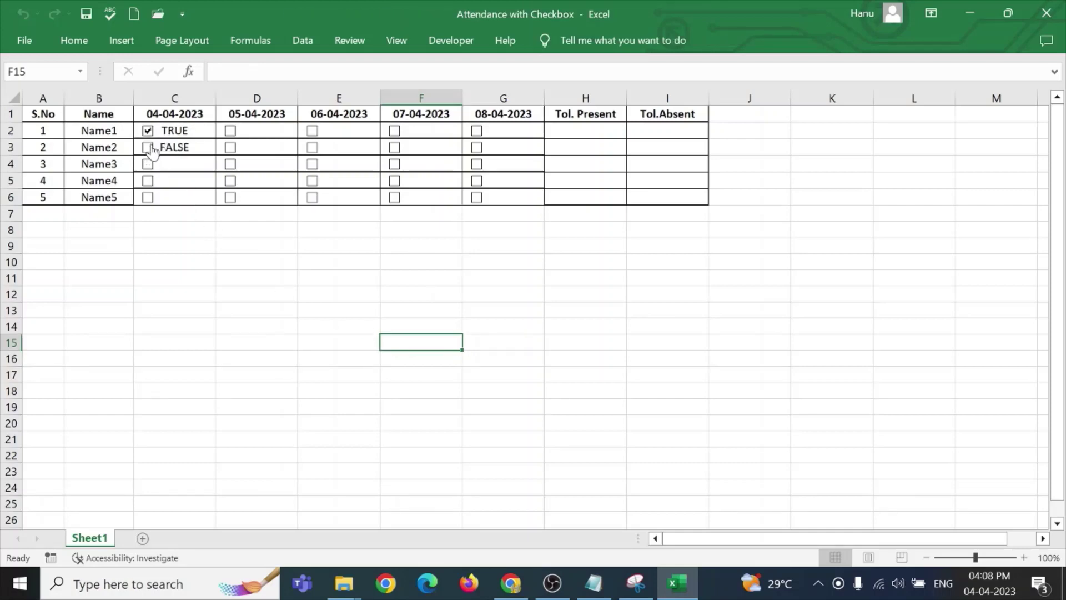
{"action": "left_click", "coordinate": [149, 148]}
{"action": "left_click", "coordinate": [149, 148]}
{"action": "left_click", "coordinate": [148, 148]}
{"action": "left_click", "coordinate": [149, 149]}
{"action": "left_click", "coordinate": [148, 149]}
{"action": "left_click", "coordinate": [148, 164]}
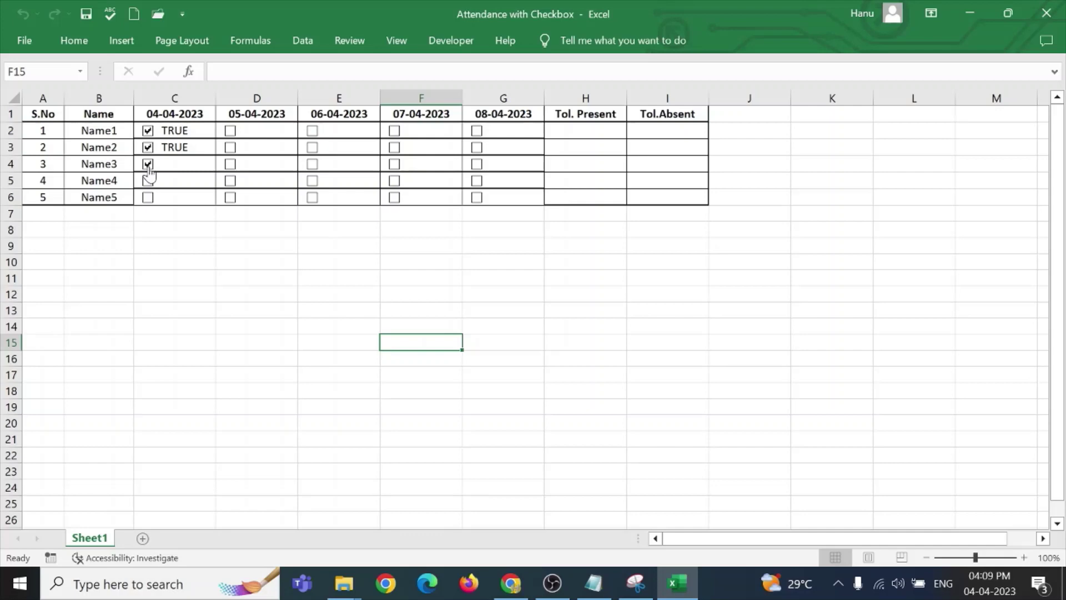
{"action": "left_click", "coordinate": [183, 267]}
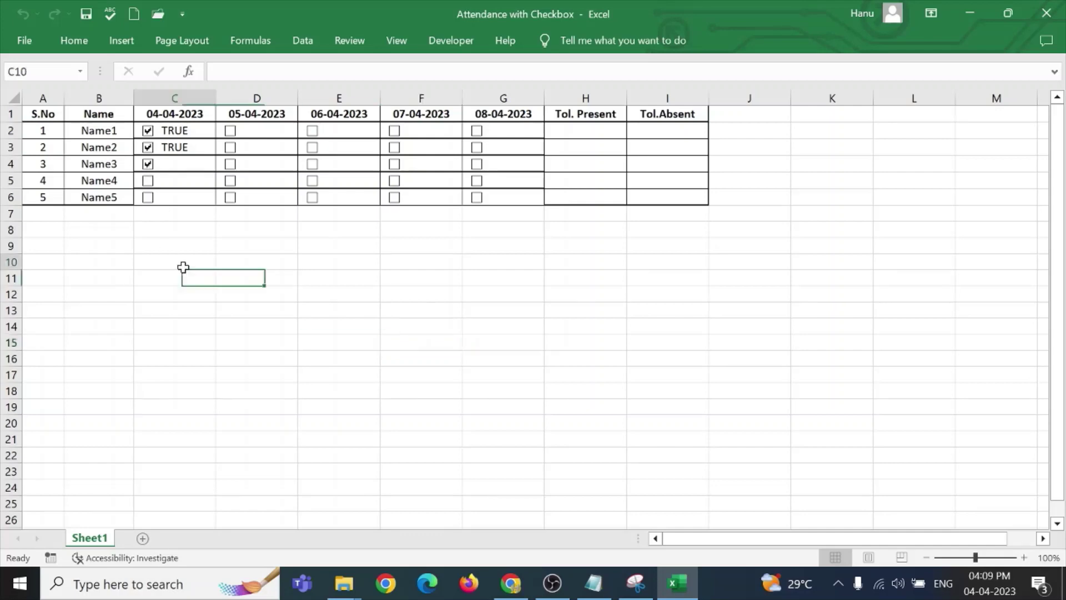
- Open the VBA editor from the Sheet1 tab and insert a new module
{"action": "right_click", "coordinate": [101, 541]}
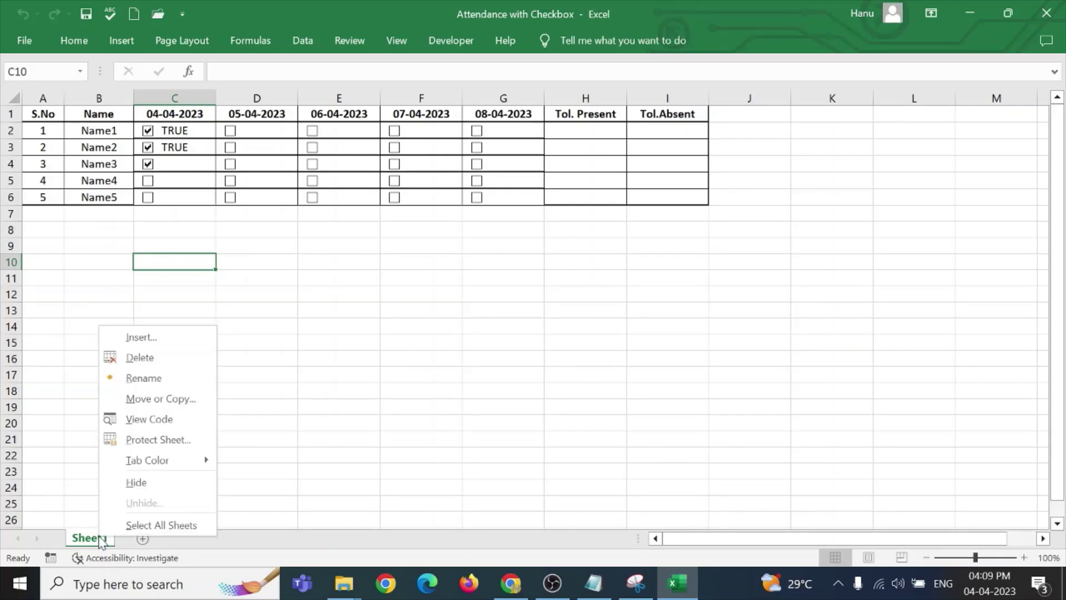
{"action": "left_click", "coordinate": [153, 420]}
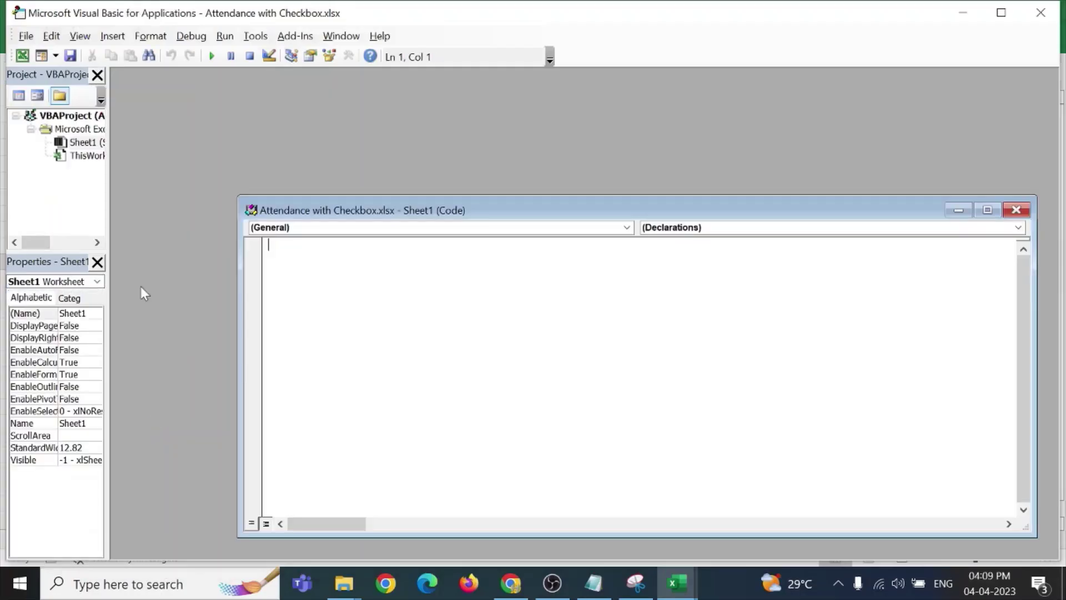
{"action": "left_click", "coordinate": [112, 36]}
{"action": "left_click", "coordinate": [142, 91]}
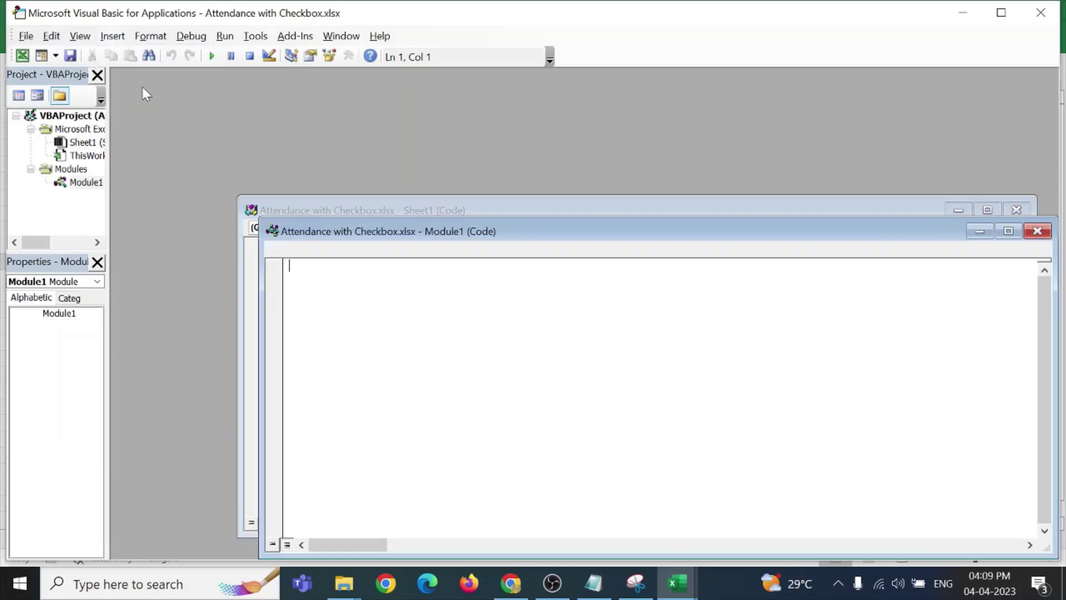
- Paste the LinkCheckBoxes macro from Notepad into Module1 and save the workbook
{"action": "left_click", "coordinate": [594, 583]}
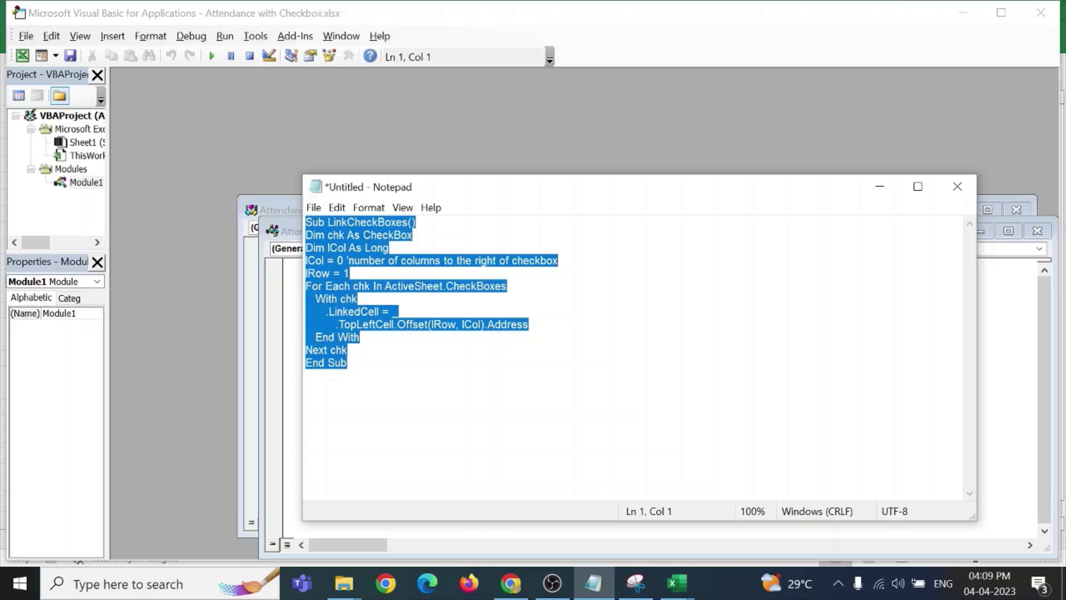
{"action": "left_click", "coordinate": [281, 319]}
{"action": "key", "text": "ctrl+v"}
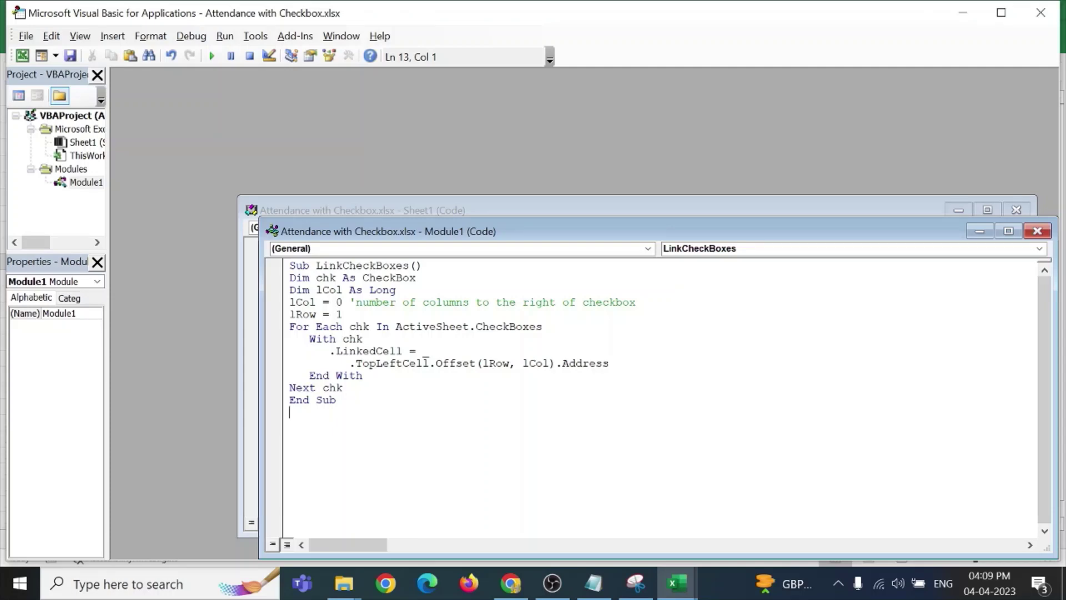
{"action": "key", "text": "ctrl+s"}
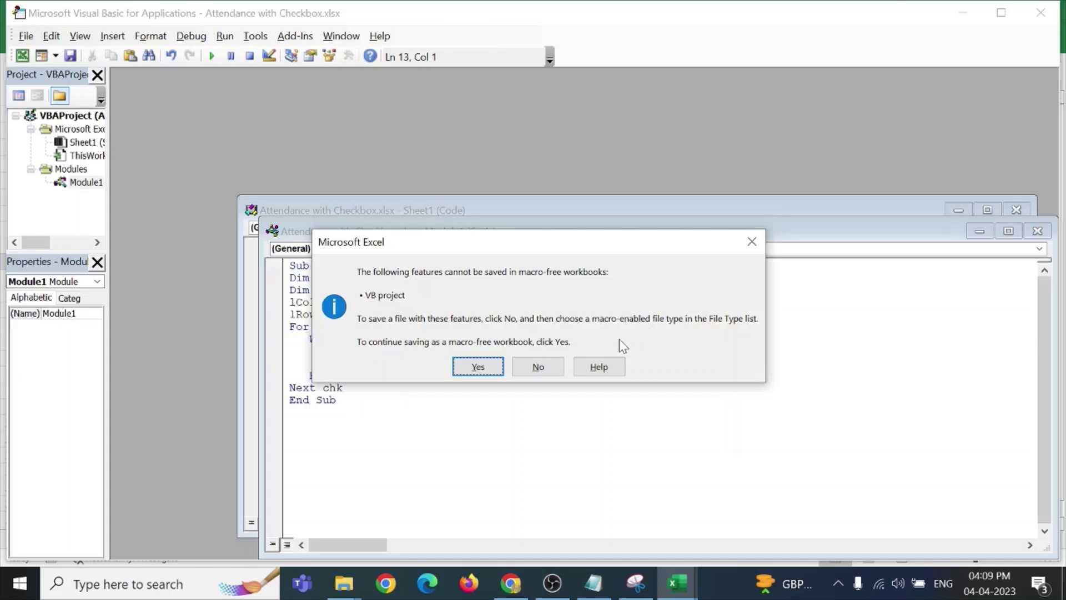
- Save as Excel Macro-Enabled Template 'Attendance with Checkbox.xltm', replacing the existing file
{"action": "left_click", "coordinate": [542, 368]}
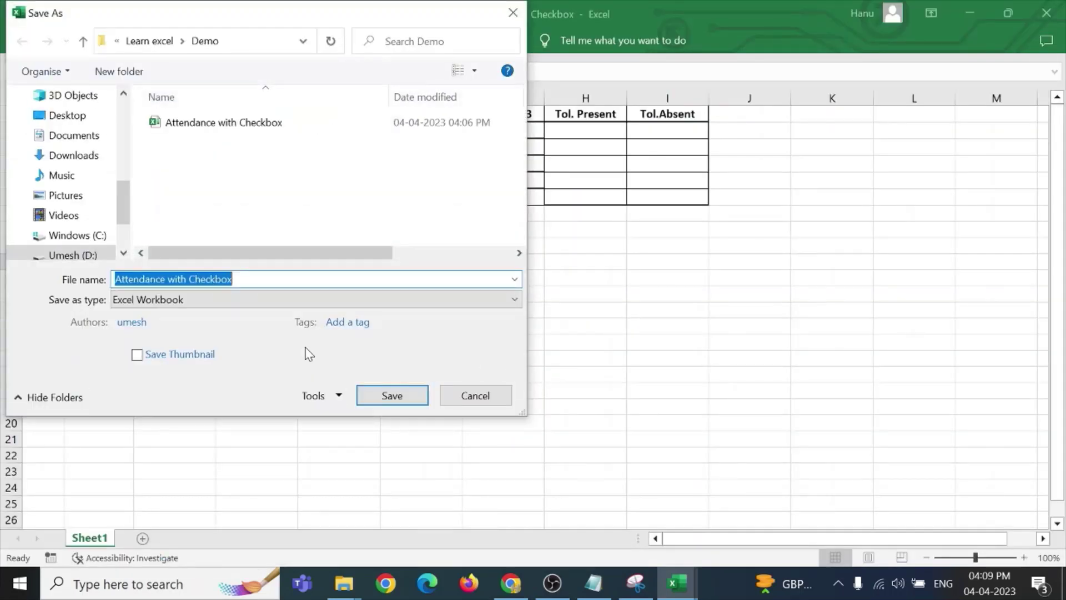
{"action": "left_click", "coordinate": [168, 300]}
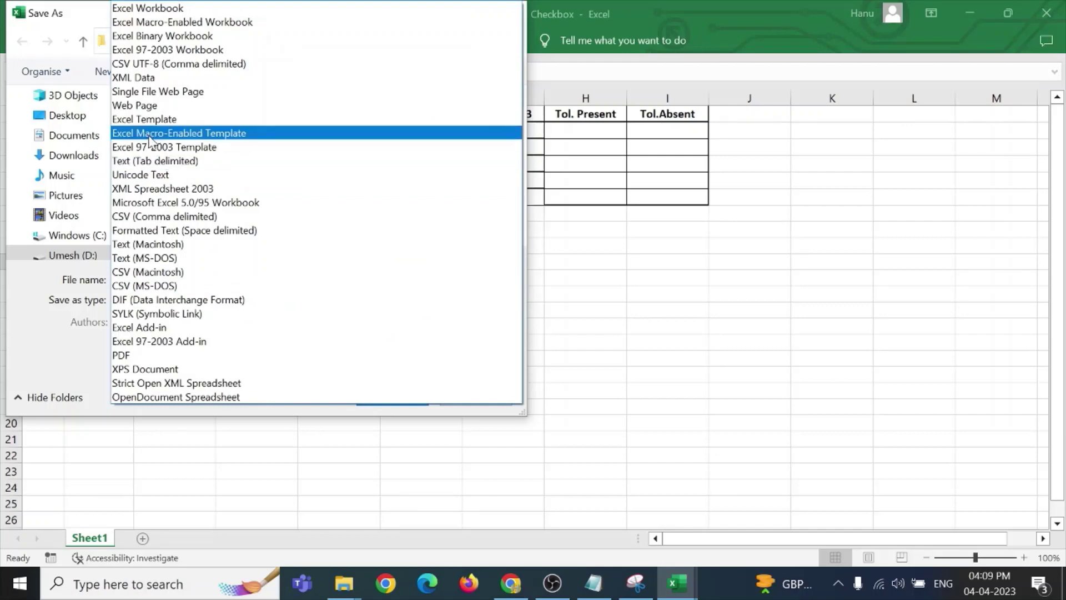
{"action": "left_click", "coordinate": [210, 136]}
{"action": "left_click", "coordinate": [395, 396]}
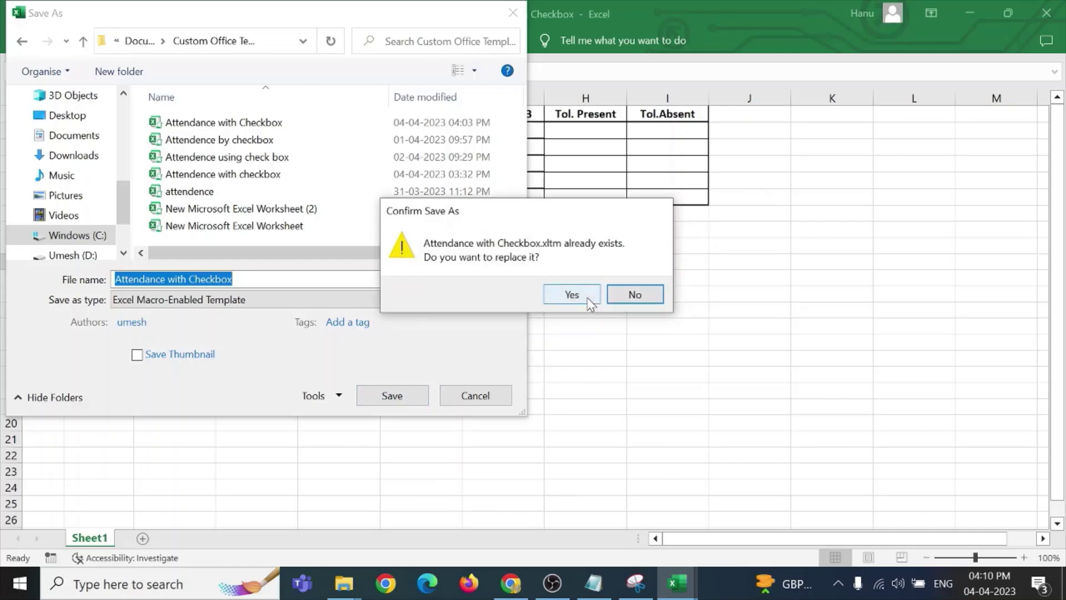
{"action": "left_click", "coordinate": [571, 294]}
- Go back from the VBA editor to the attendance sheet in Excel
{"action": "key", "text": "alt+F11"}
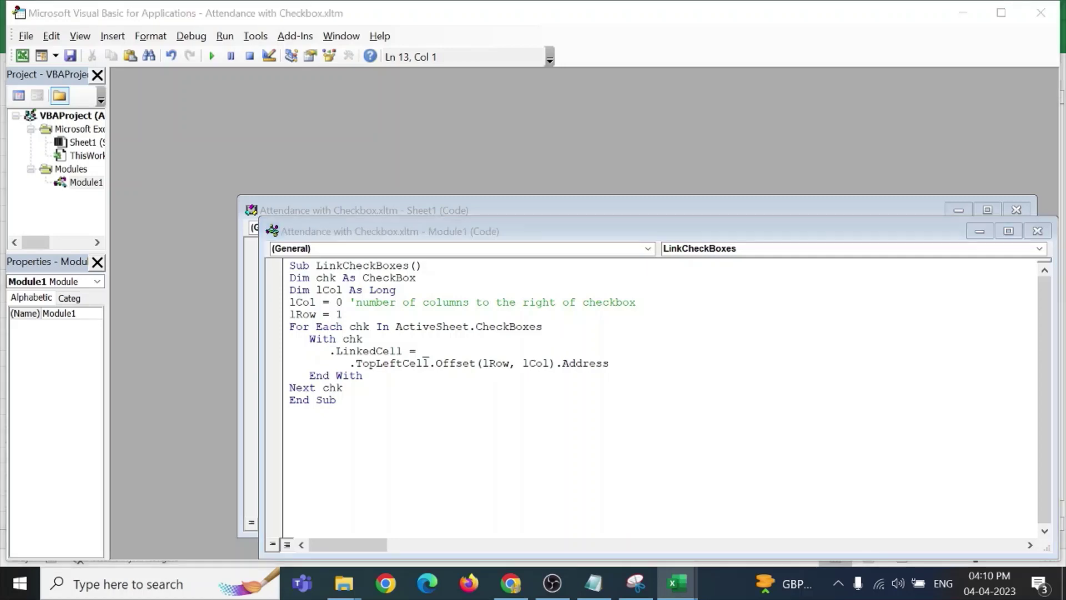
{"action": "key", "text": "alt+Tab"}
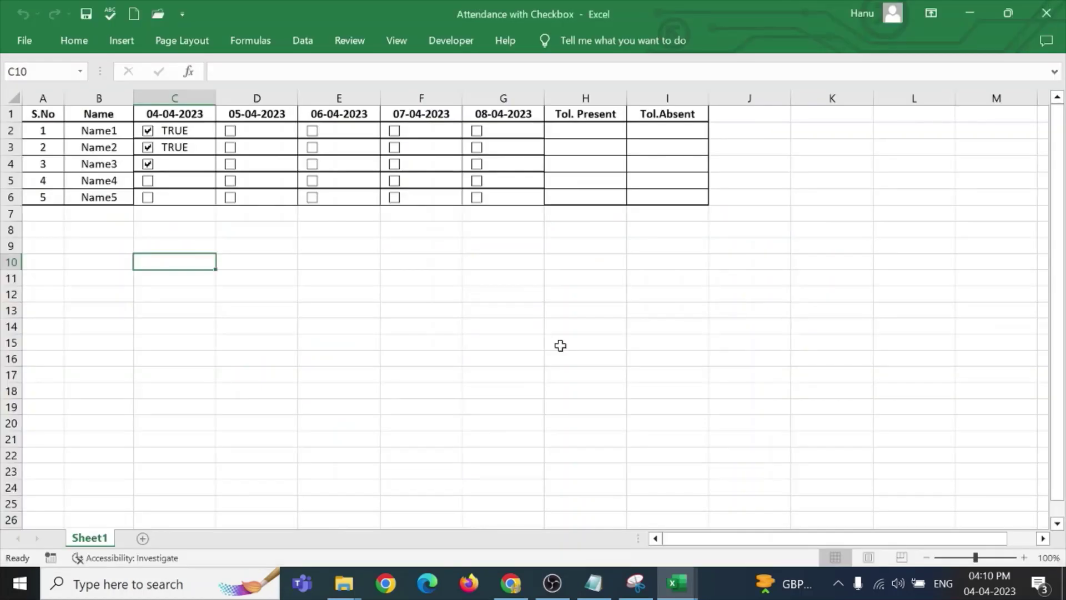
{"action": "left_click", "coordinate": [307, 295]}
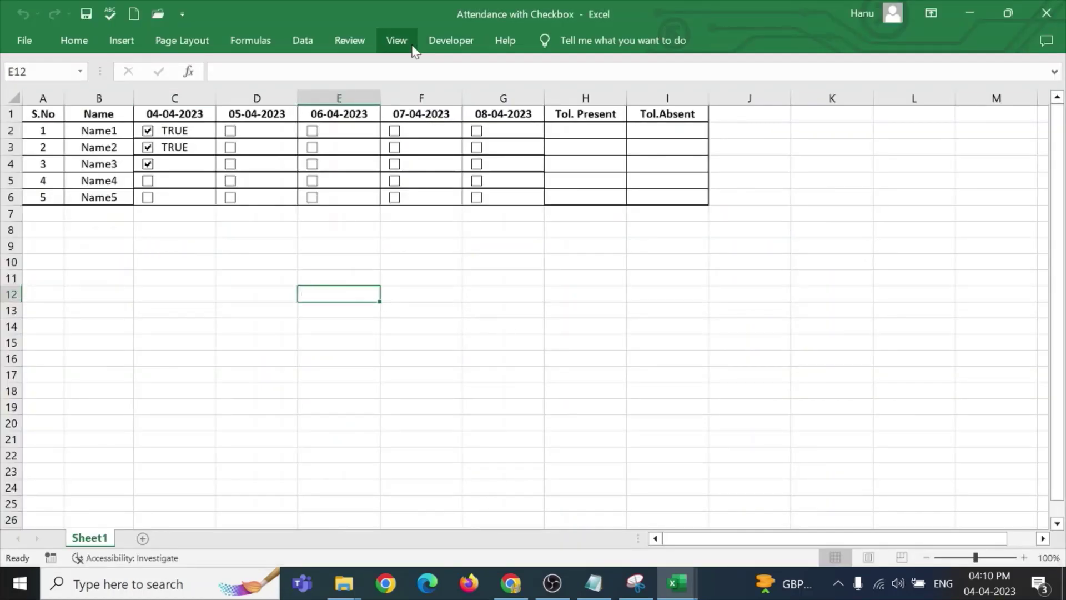
- Run the LinkCheckBoxes macro from View > Macros to link every checkbox
{"action": "left_click", "coordinate": [396, 40]}
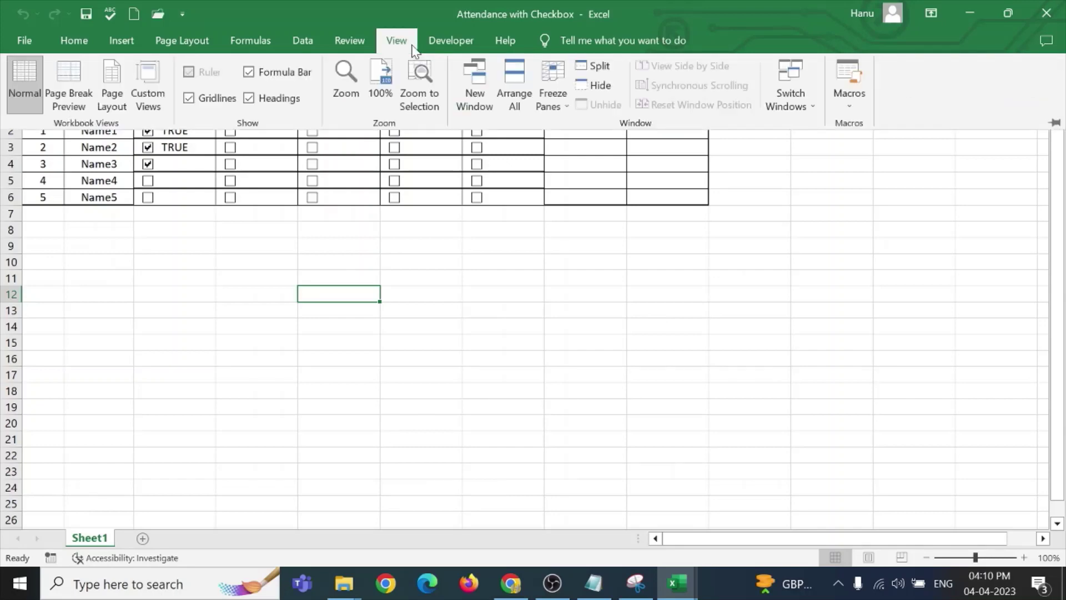
{"action": "left_click", "coordinate": [849, 89]}
{"action": "left_click", "coordinate": [886, 126]}
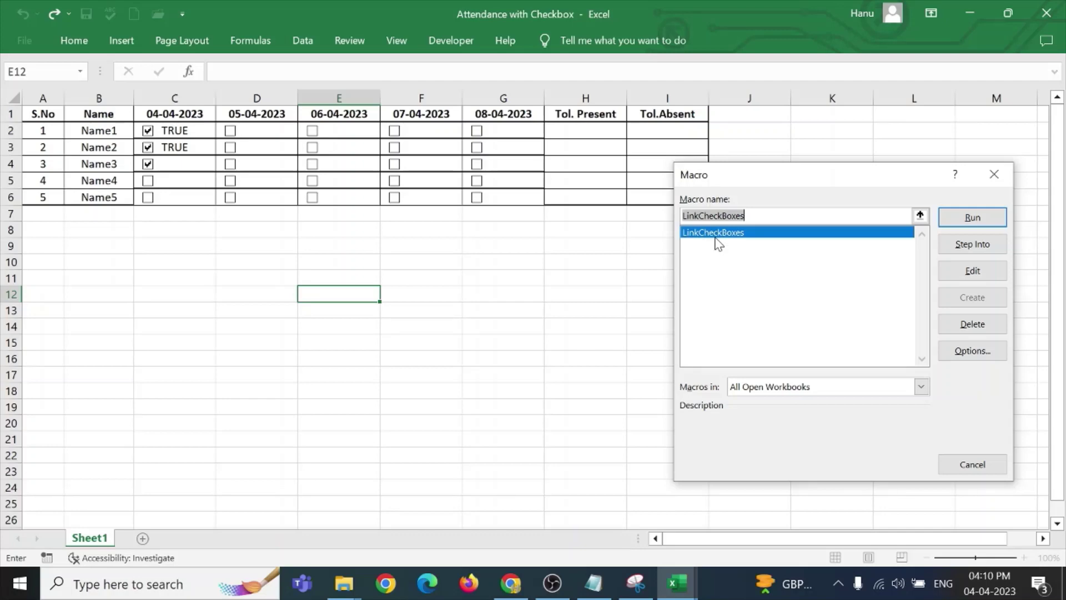
{"action": "left_click", "coordinate": [960, 221]}
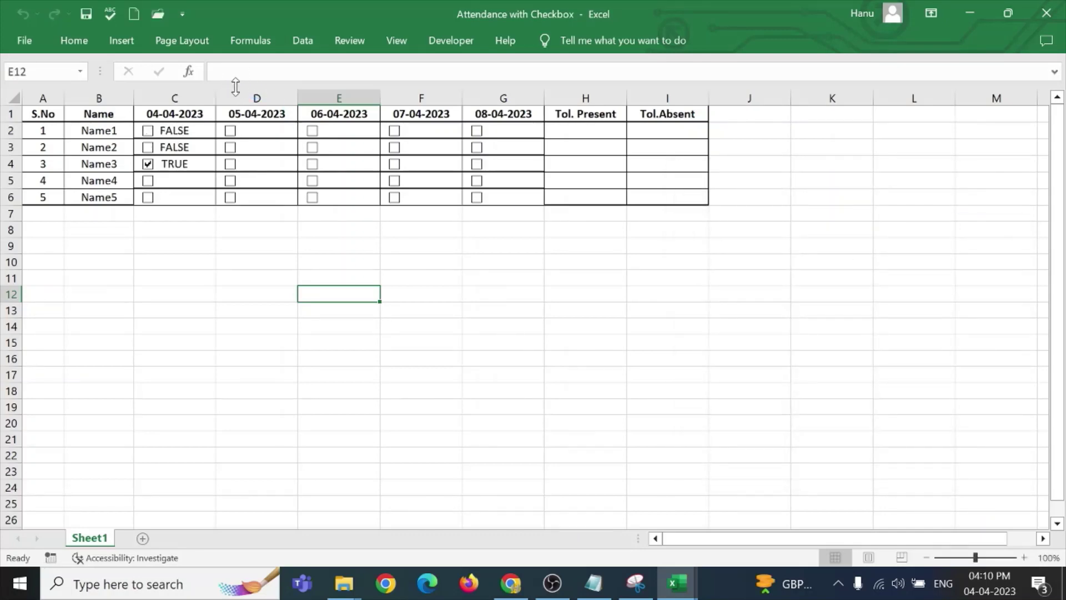
- Tick the D4, D5, F5, F3, F2, G2, G3 and E4 attendance checkboxes
{"action": "left_click", "coordinate": [231, 166]}
{"action": "left_click", "coordinate": [230, 180]}
{"action": "left_click", "coordinate": [394, 181]}
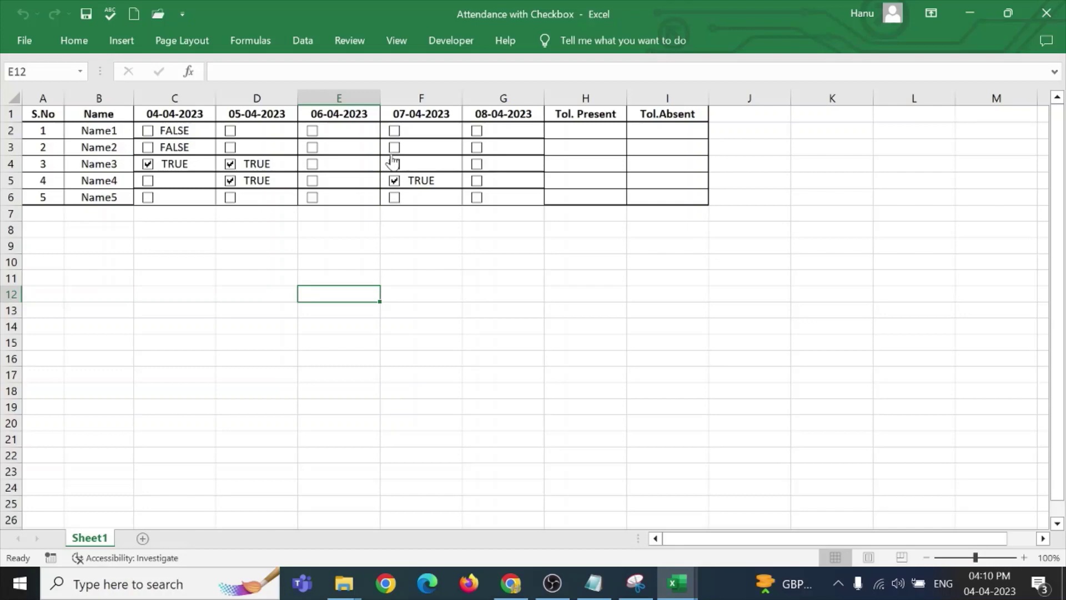
{"action": "left_click", "coordinate": [394, 147]}
{"action": "left_click", "coordinate": [395, 130]}
{"action": "left_click", "coordinate": [476, 130]}
{"action": "left_click", "coordinate": [476, 147]}
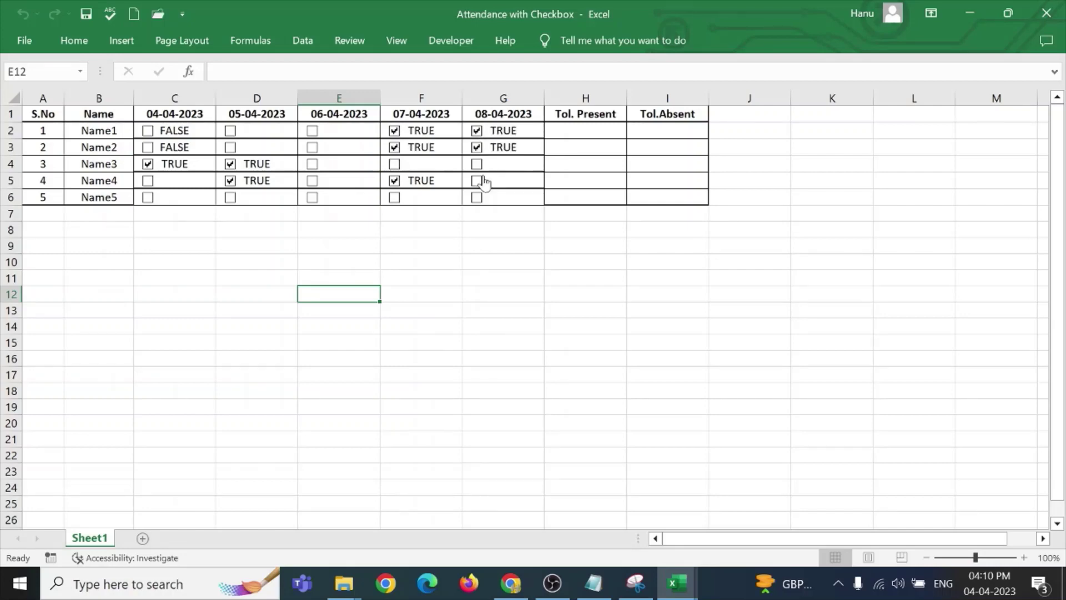
{"action": "left_click", "coordinate": [312, 165]}
{"action": "left_click", "coordinate": [569, 129]}
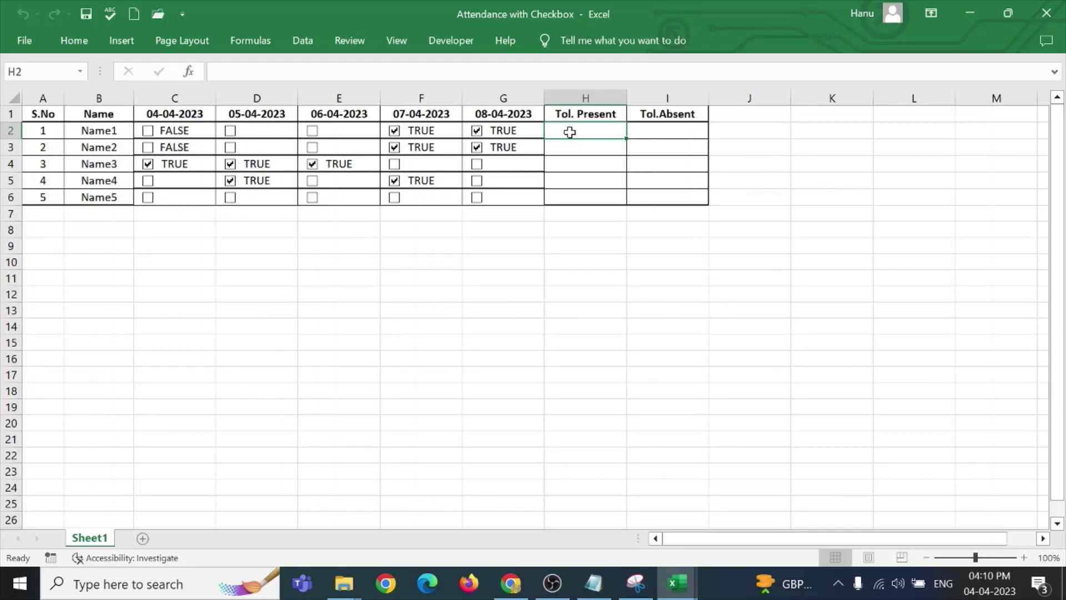
- Enter =COUNTIF(C2:G2,"true") in H2 to count Name1's present days
{"action": "type", "text": "count"}
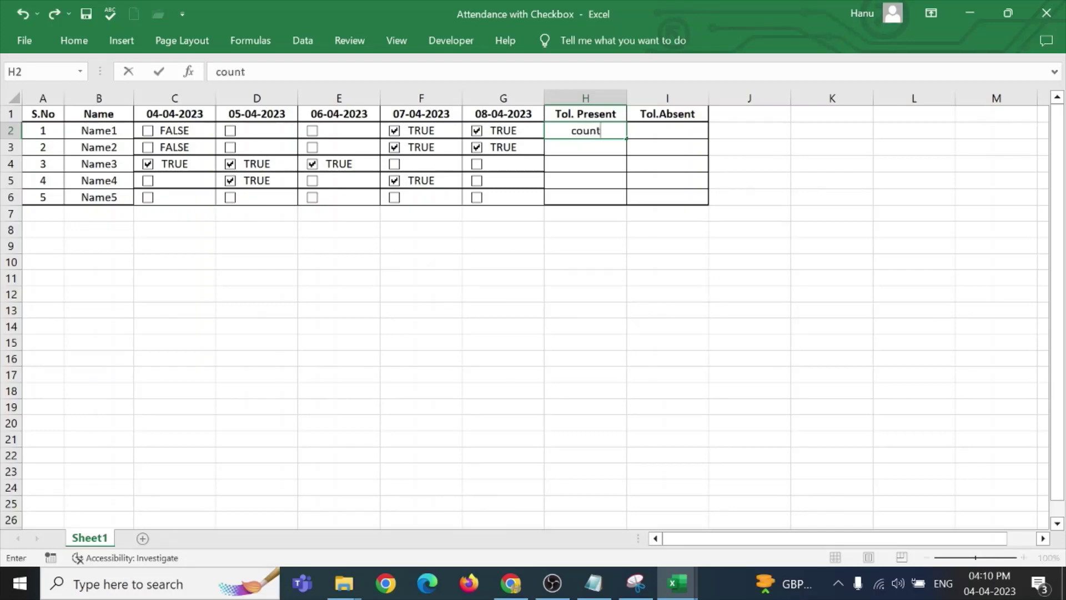
{"action": "type", "text": "if"}
{"action": "type", "text": "("}
{"action": "type", "text": "="}
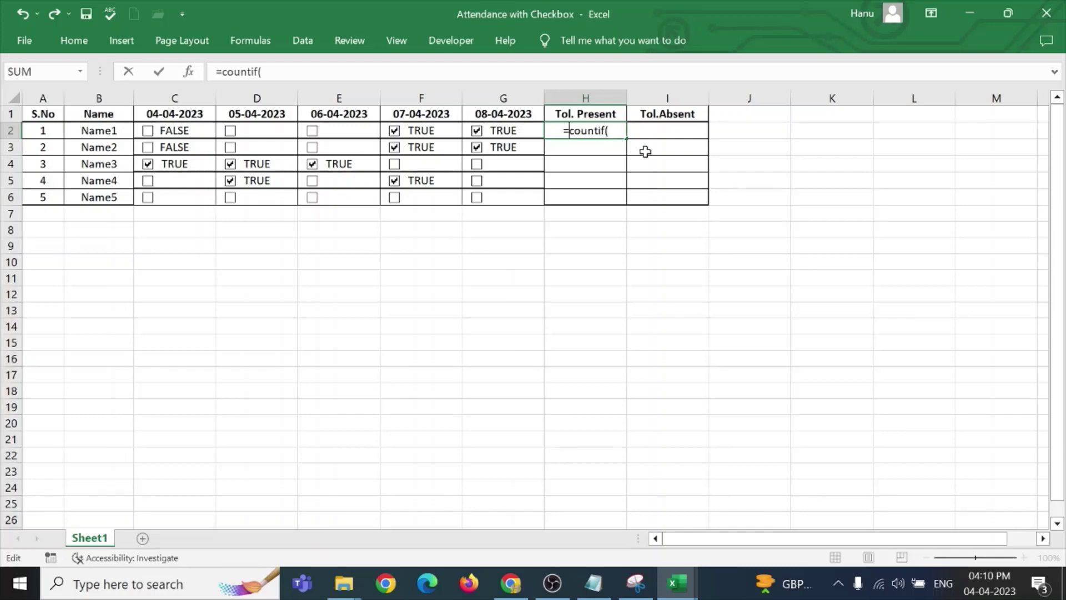
{"action": "key", "text": "End"}
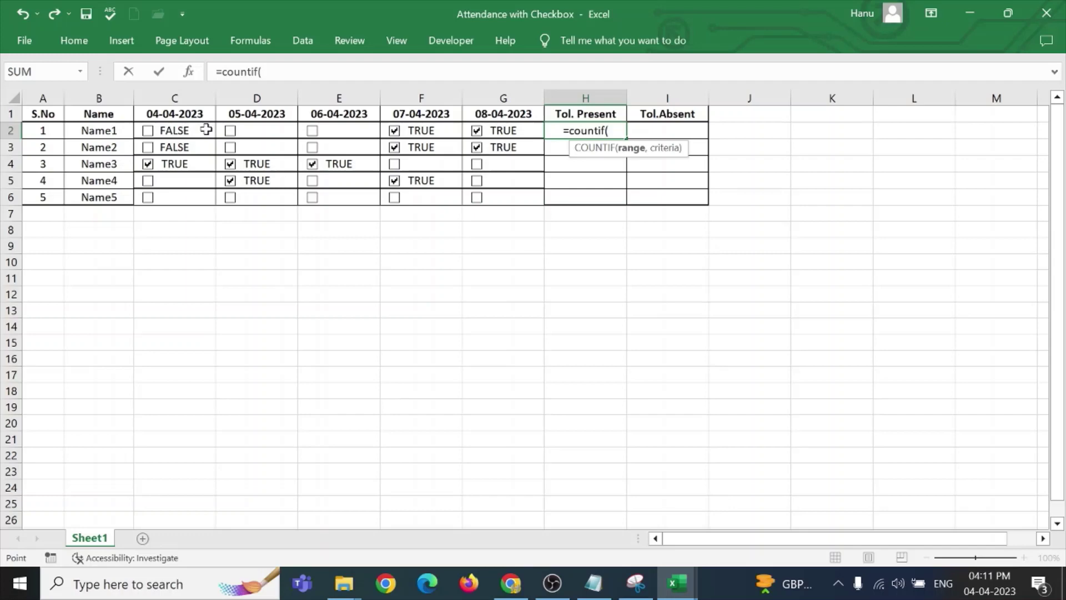
{"action": "left_click_drag", "start_coordinate": [207, 130], "coordinate": [500, 131]}
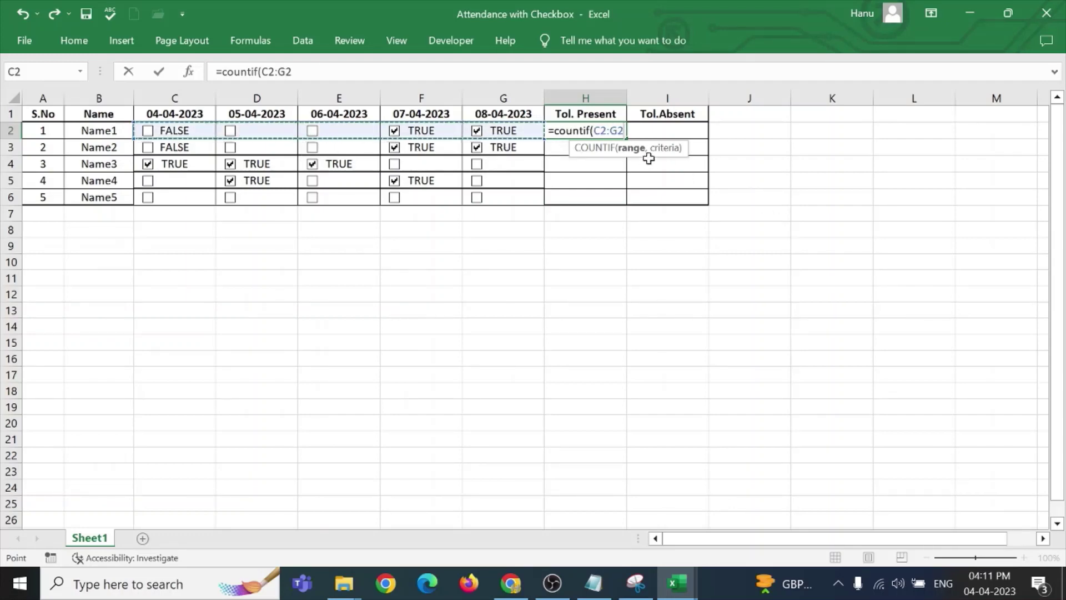
{"action": "type", "text": ","}
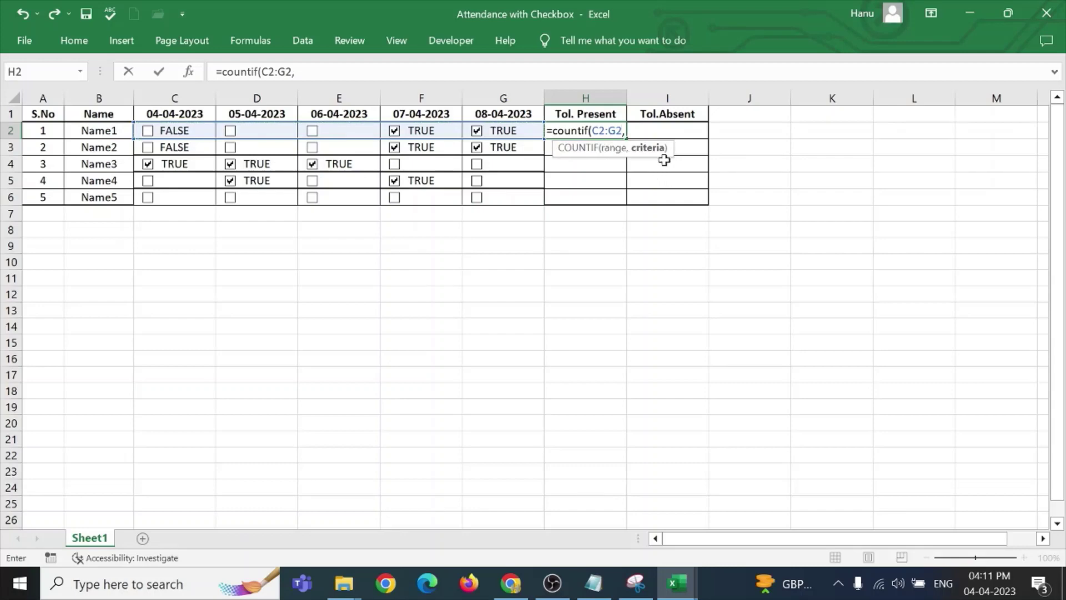
{"action": "type", "text": "\""}
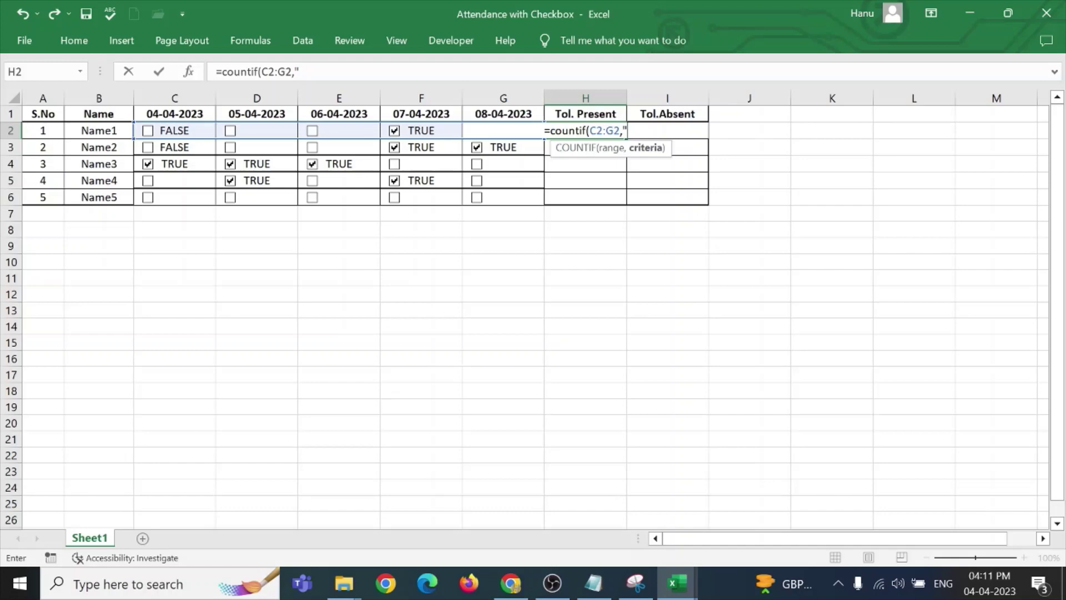
{"action": "type", "text": "tr"}
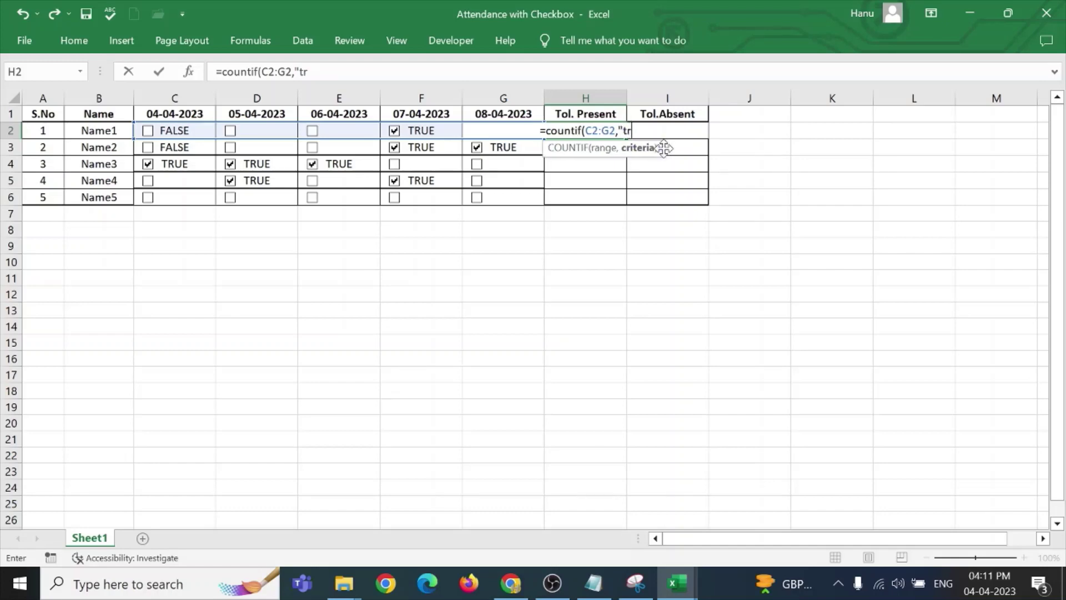
{"action": "type", "text": "ue\""}
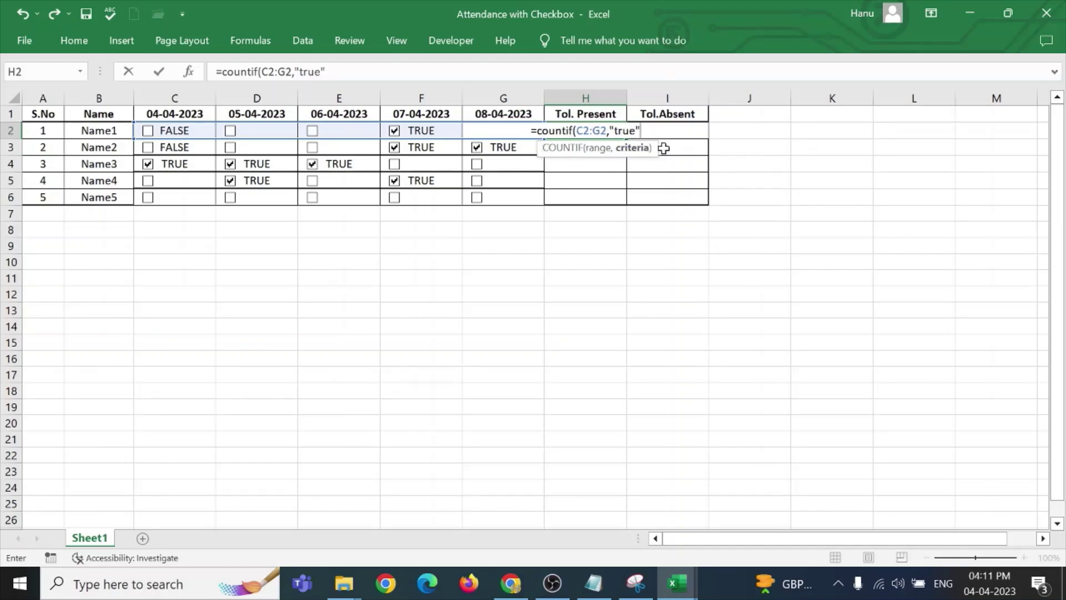
{"action": "type", "text": ")"}
{"action": "key", "text": "Return"}
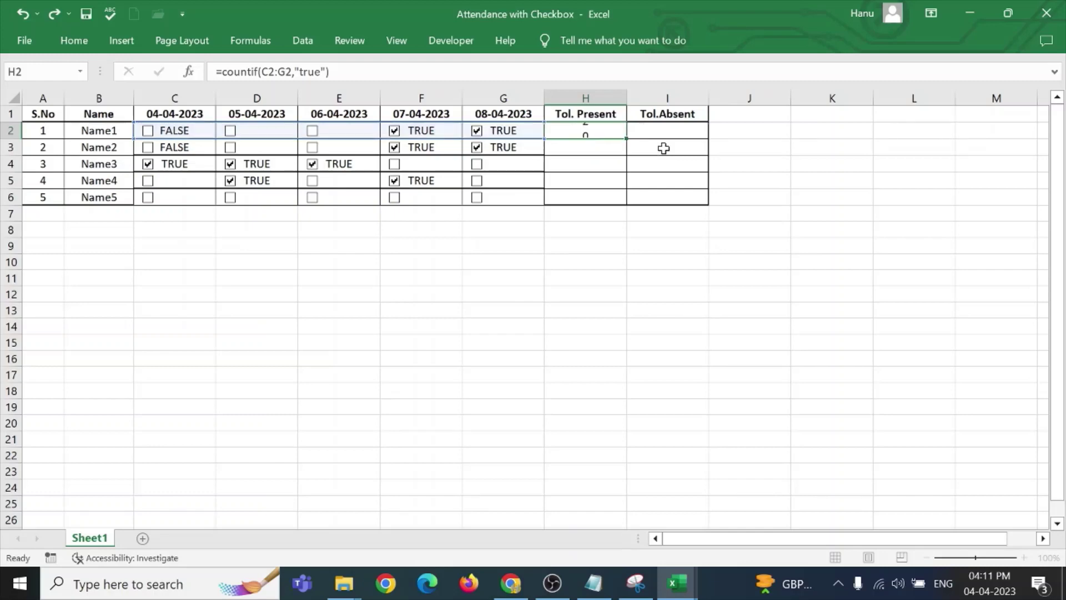
{"action": "left_click", "coordinate": [609, 131]}
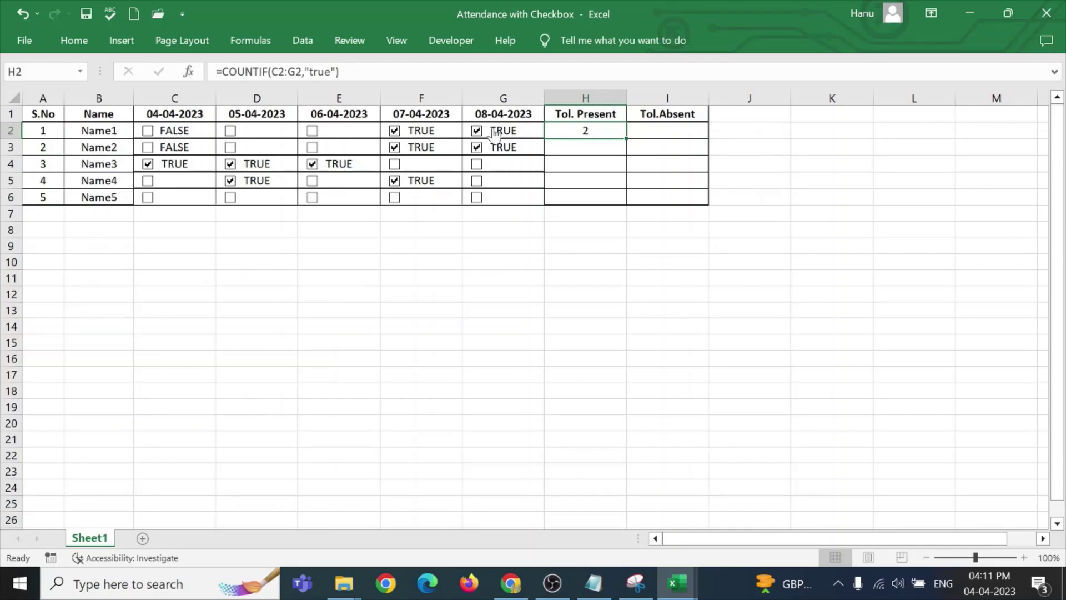
- Tick Name1's C2–E2 boxes, fill the H2 formula down to H6, and tick E6, E5, F6
{"action": "left_click", "coordinate": [312, 131]}
{"action": "left_click", "coordinate": [230, 131]}
{"action": "left_click", "coordinate": [148, 131]}
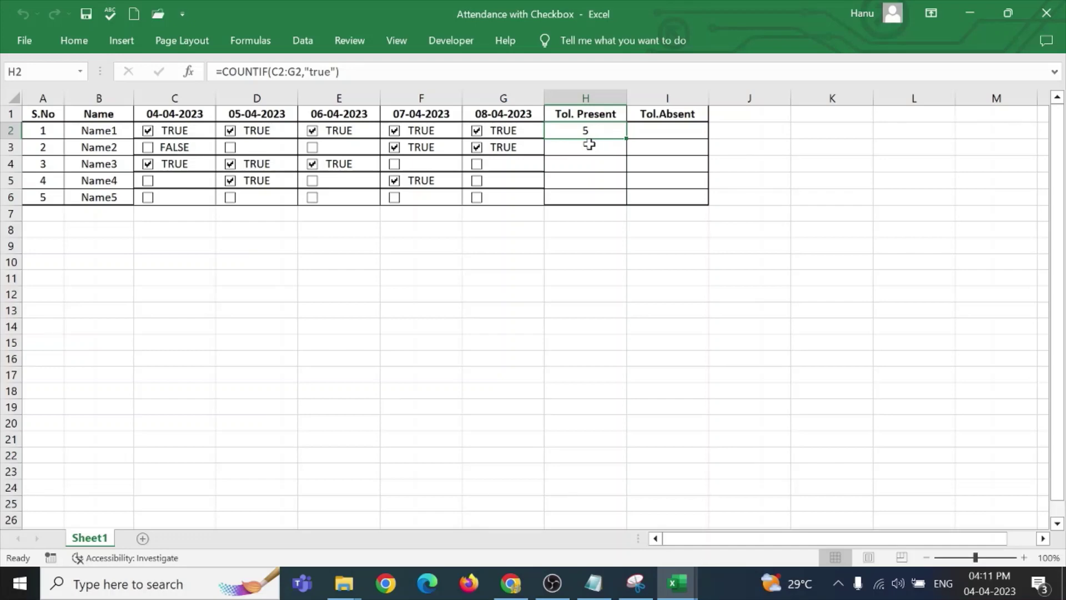
{"action": "left_click_drag", "start_coordinate": [627, 139], "coordinate": [630, 204]}
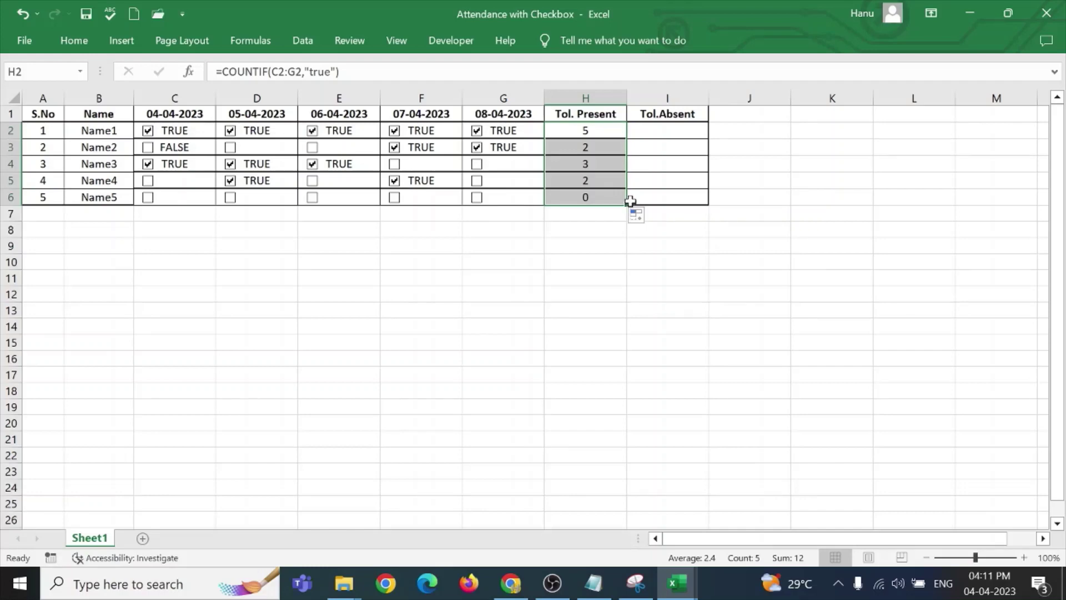
{"action": "left_click", "coordinate": [312, 198]}
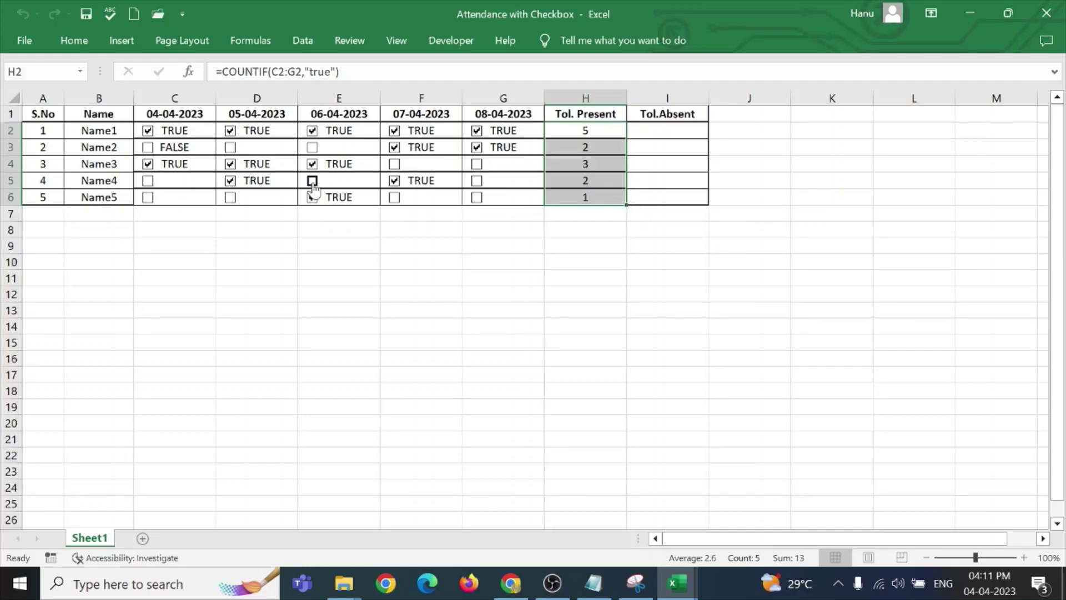
{"action": "left_click", "coordinate": [312, 181]}
{"action": "left_click", "coordinate": [394, 198]}
- Enter =COUNTIF(C2:G2,"false") in I2 for Name1's absent count
{"action": "left_click", "coordinate": [673, 129]}
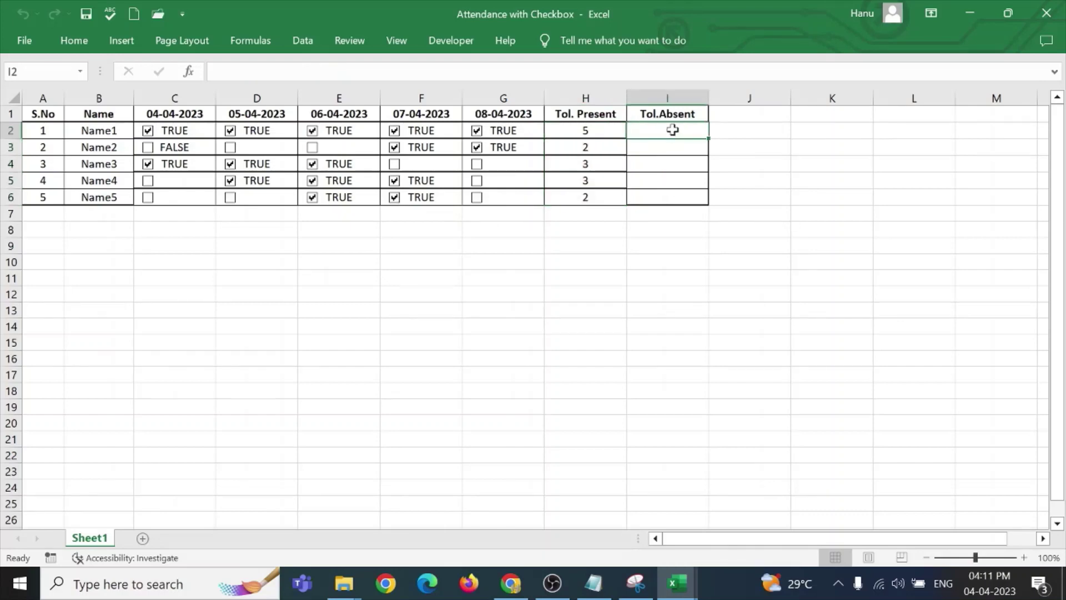
{"action": "type", "text": "="}
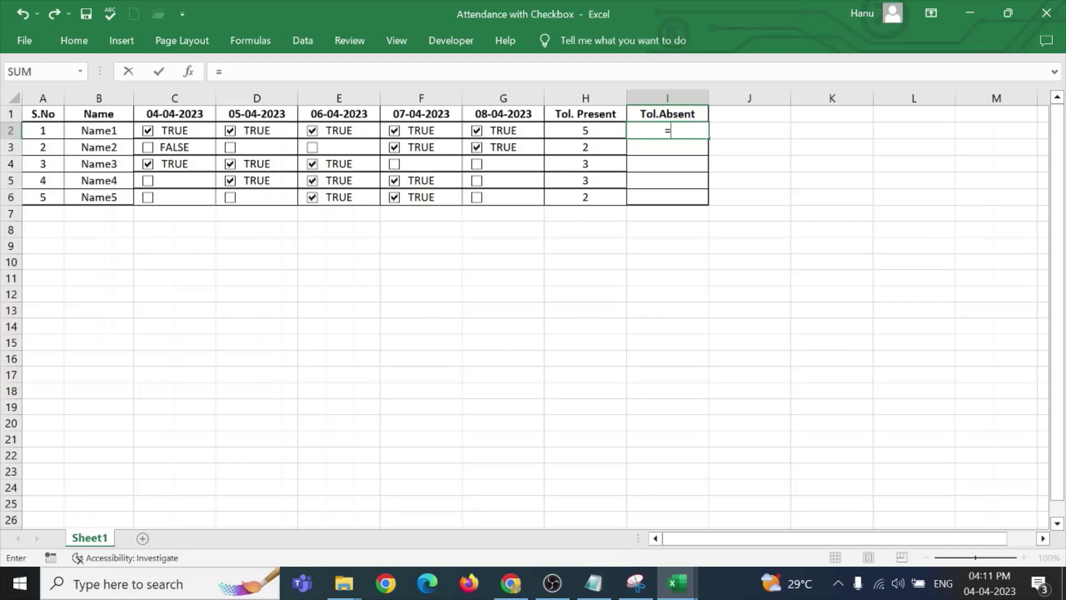
{"action": "type", "text": "count"}
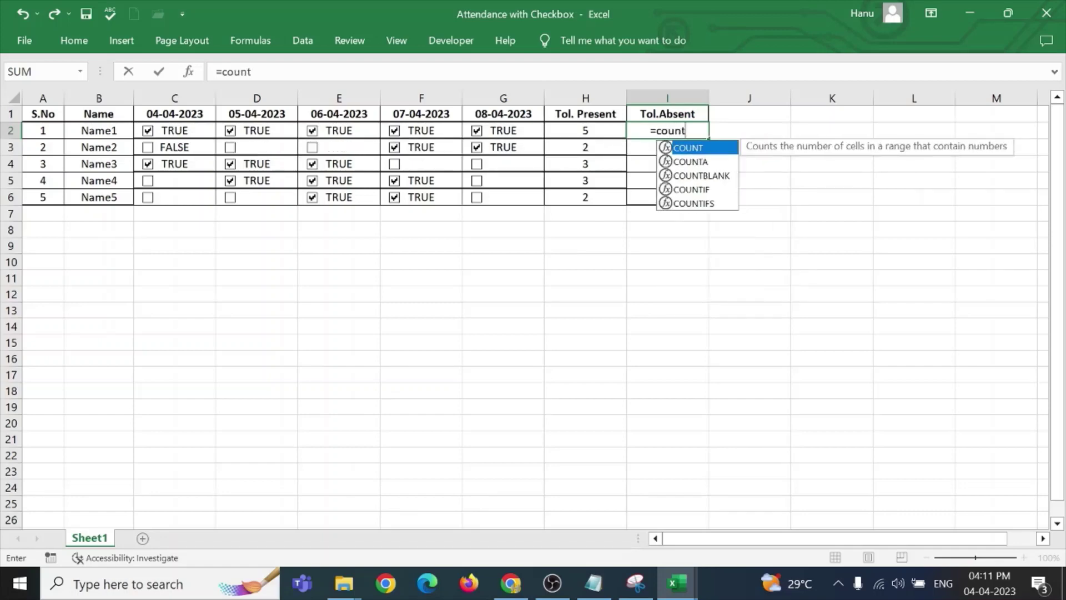
{"action": "type", "text": "if"}
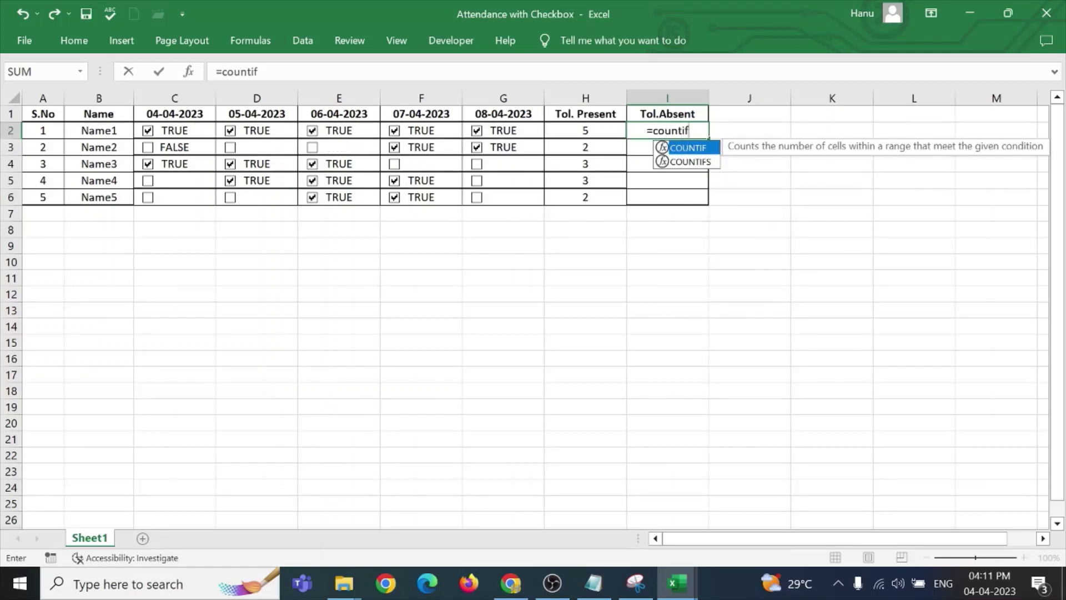
{"action": "type", "text": "("}
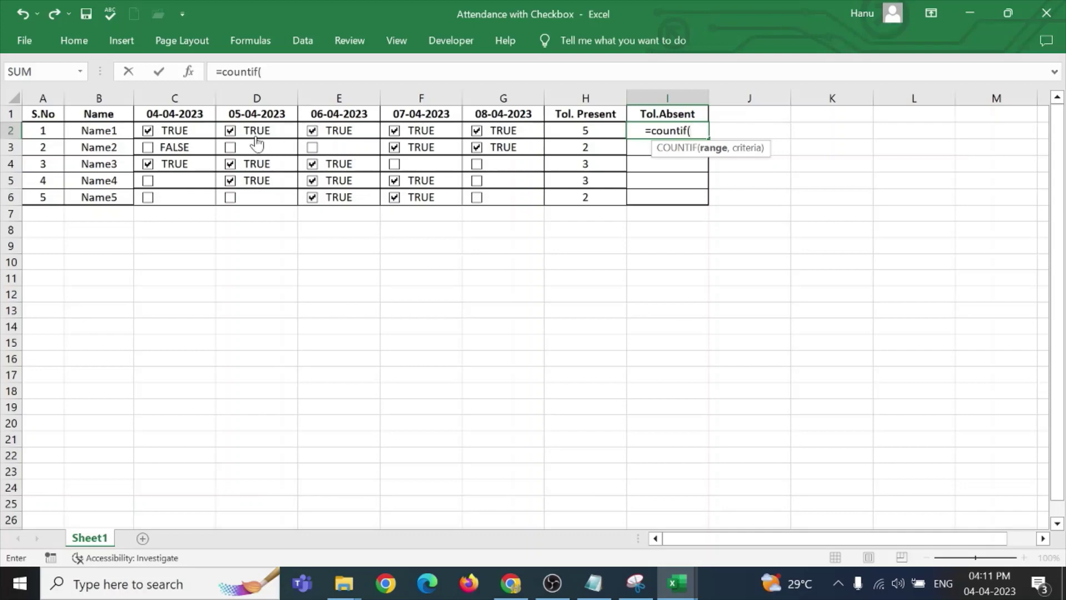
{"action": "left_click_drag", "start_coordinate": [210, 130], "coordinate": [511, 129]}
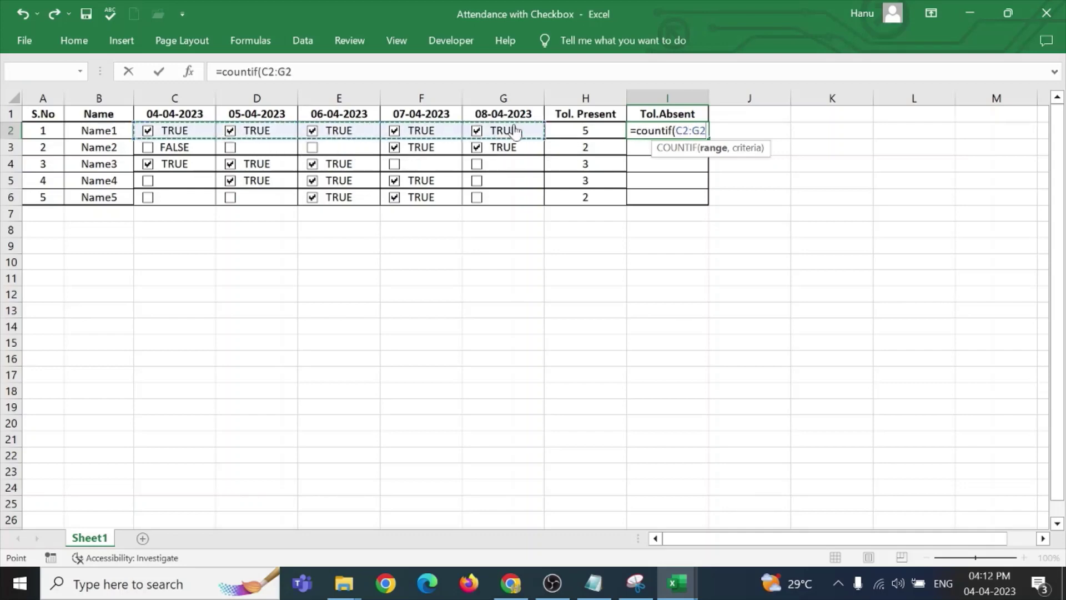
{"action": "type", "text": ","}
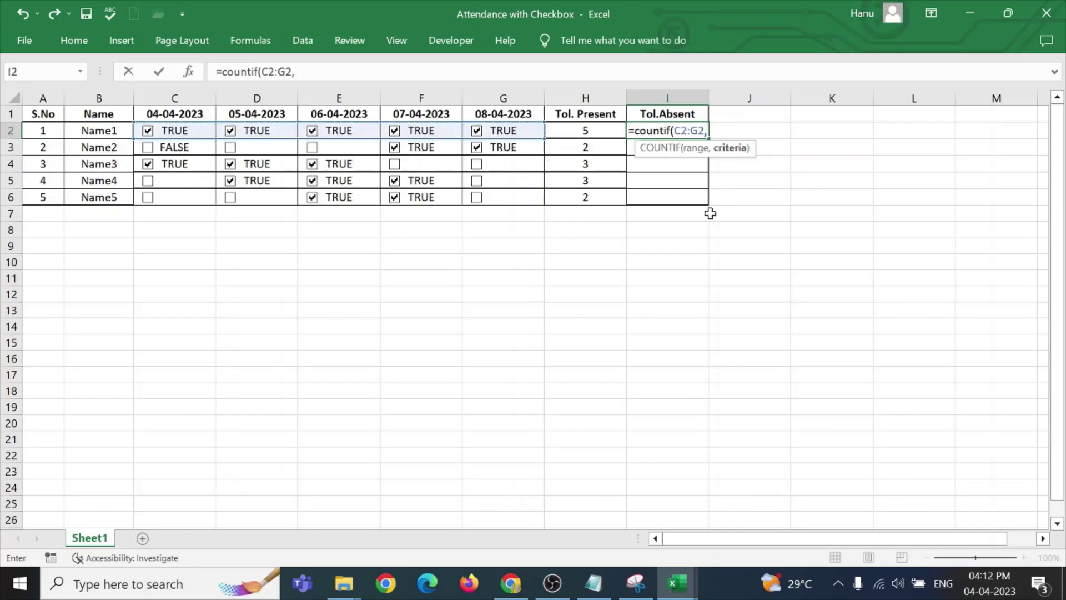
{"action": "type", "text": "\"fal"}
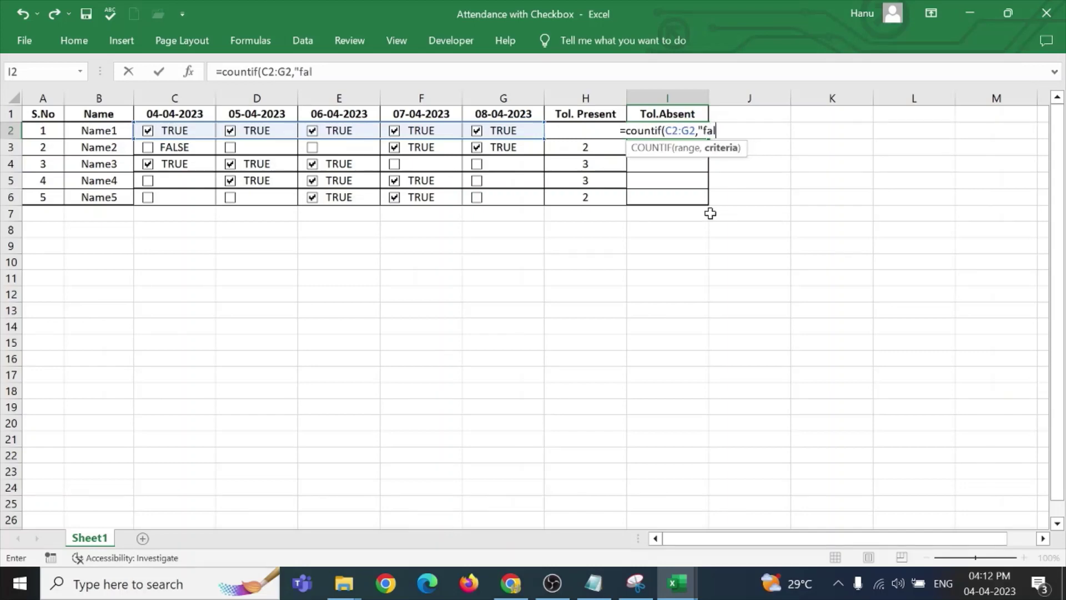
{"action": "type", "text": "se"}
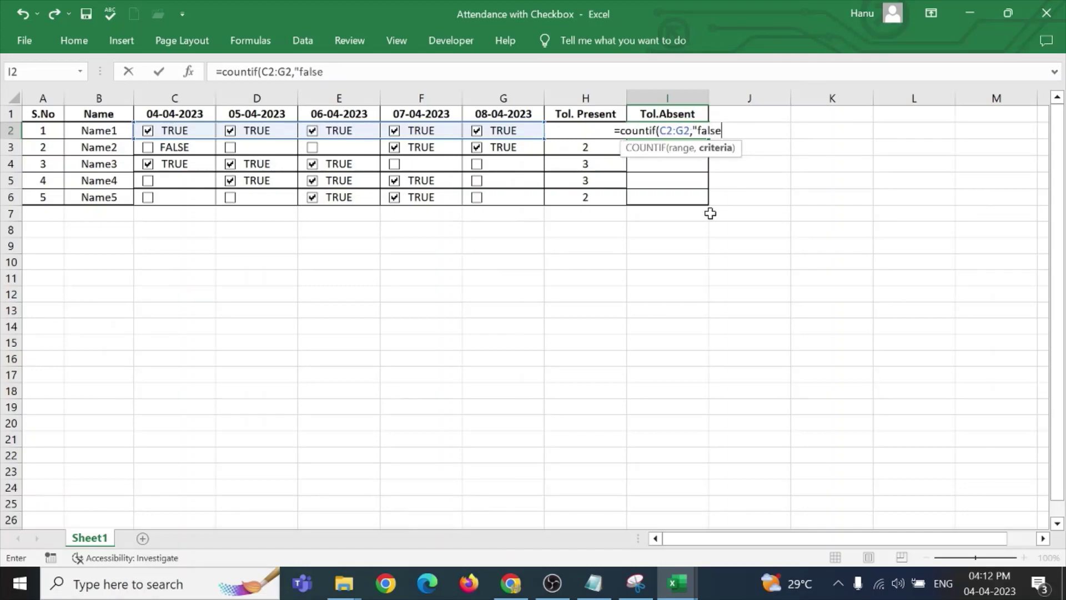
{"action": "type", "text": "\")"}
{"action": "key", "text": "Return"}
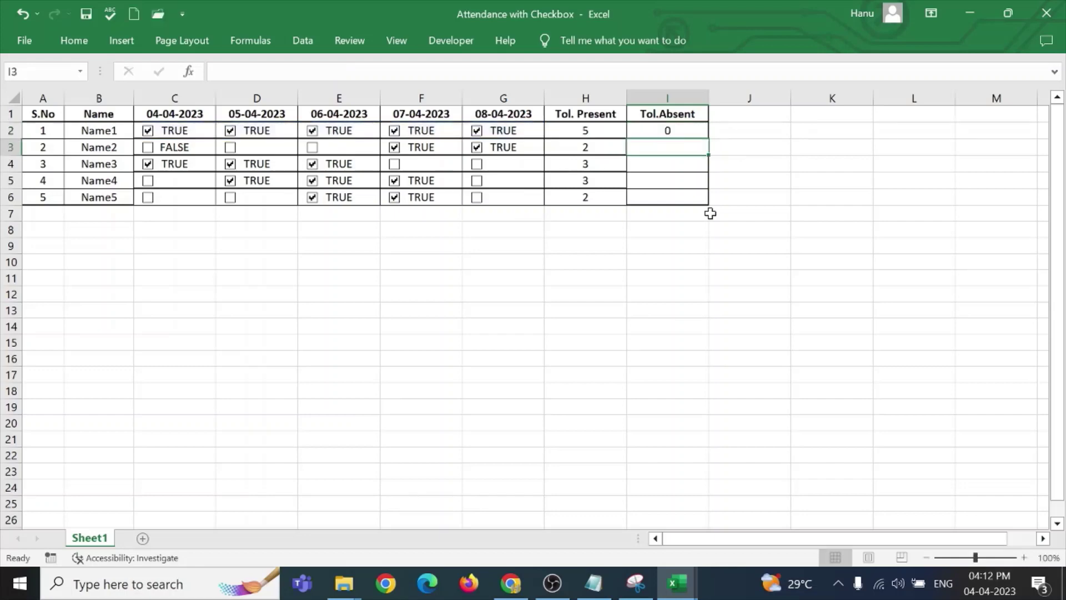
- Fill the I2 absent-count formula down to I6
{"action": "left_click", "coordinate": [674, 129]}
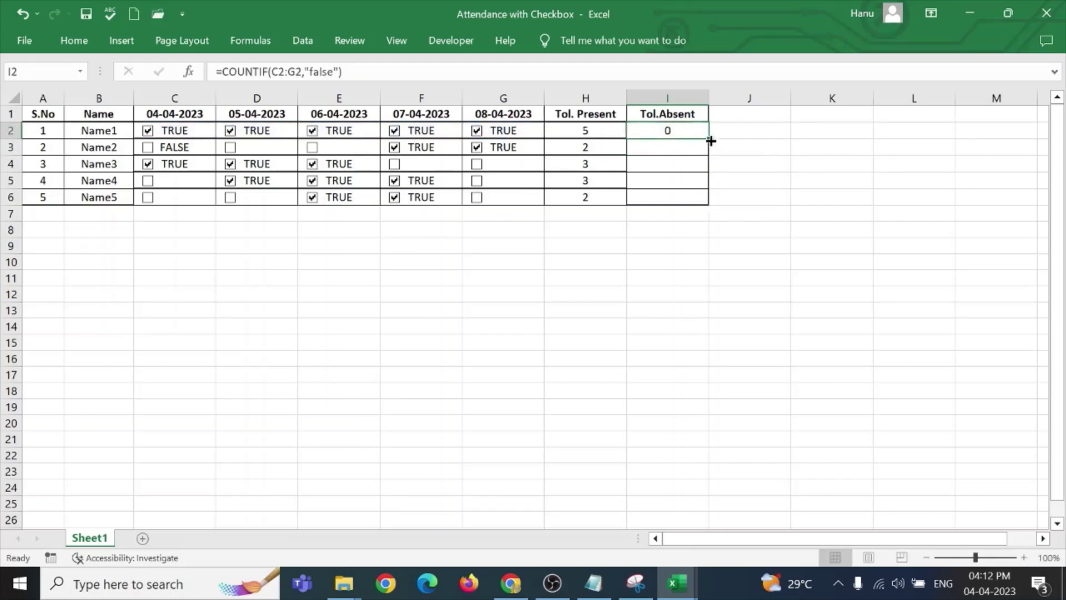
{"action": "left_click_drag", "start_coordinate": [710, 141], "coordinate": [705, 212]}
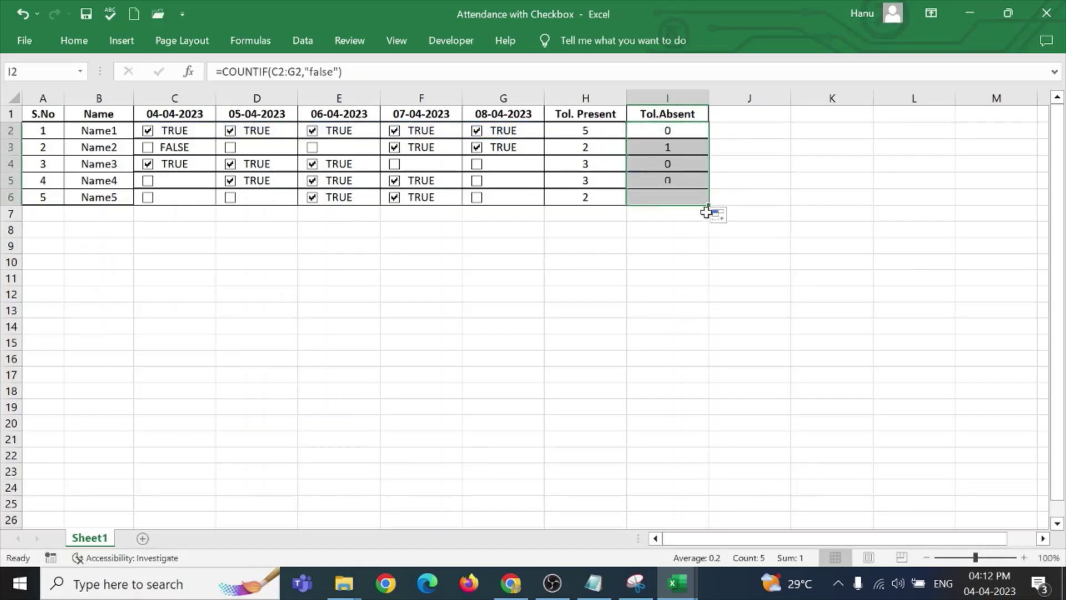
{"action": "left_click", "coordinate": [683, 274]}
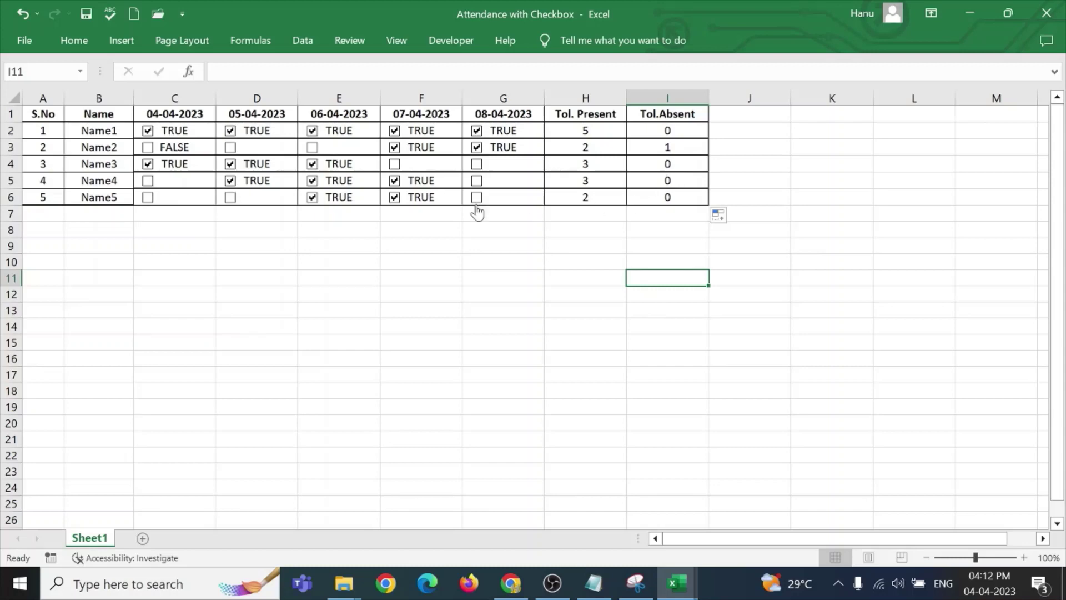
- Tick Name3's 07-04, Name2's 06-04 and 05-04, and Name5's 05-04 attendance checkboxes
{"action": "left_click", "coordinate": [394, 164]}
{"action": "left_click", "coordinate": [312, 148]}
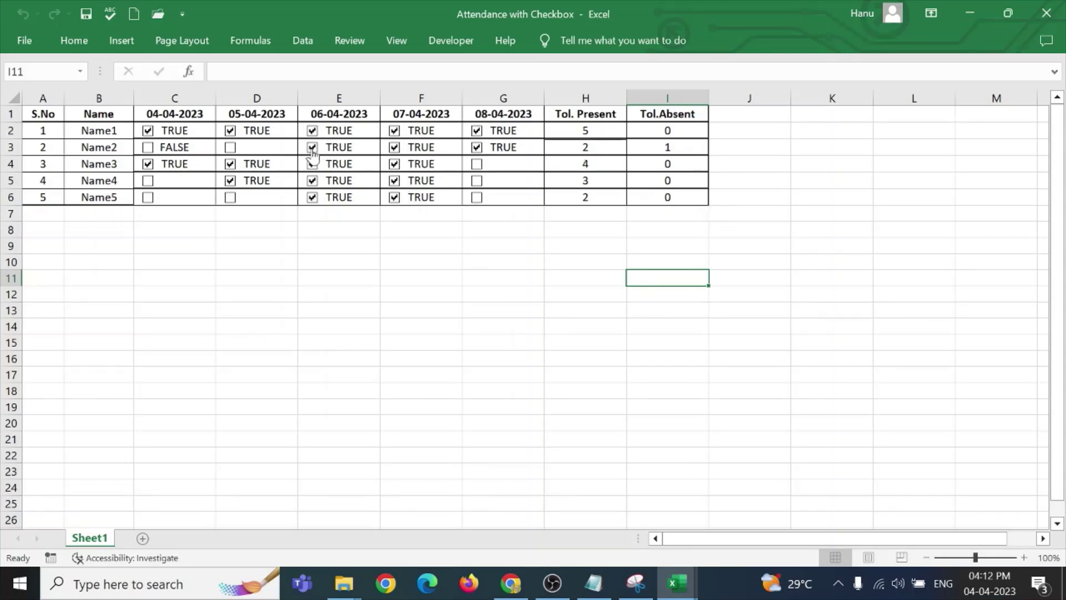
{"action": "left_click", "coordinate": [231, 147]}
{"action": "left_click", "coordinate": [232, 198]}
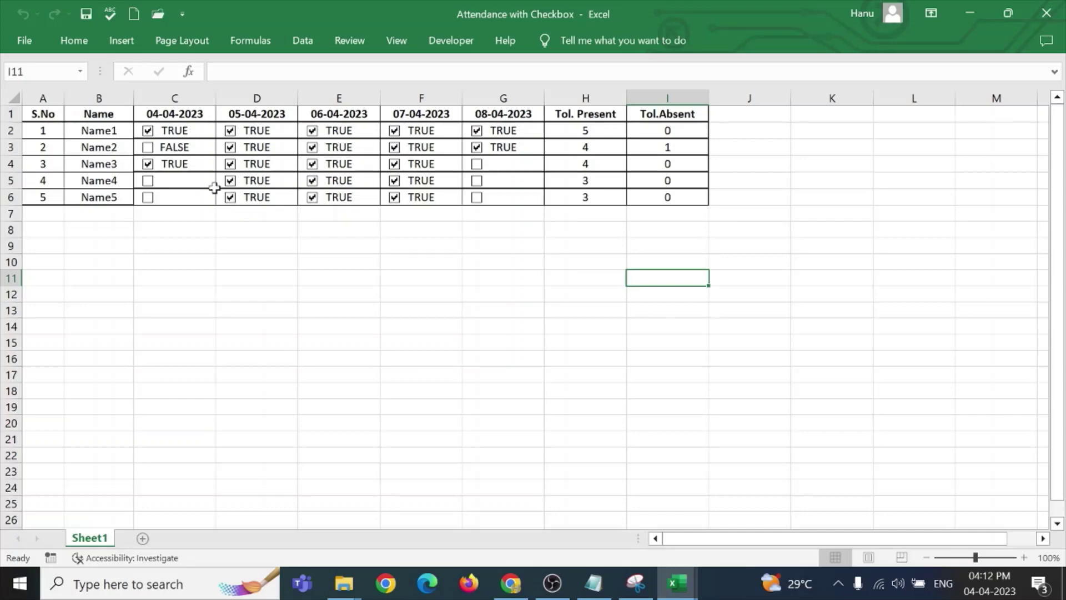
- Turn on 3-D shading for Name2's 04-04-2023 checkbox in C3 via Format Control
{"action": "right_click", "coordinate": [155, 154]}
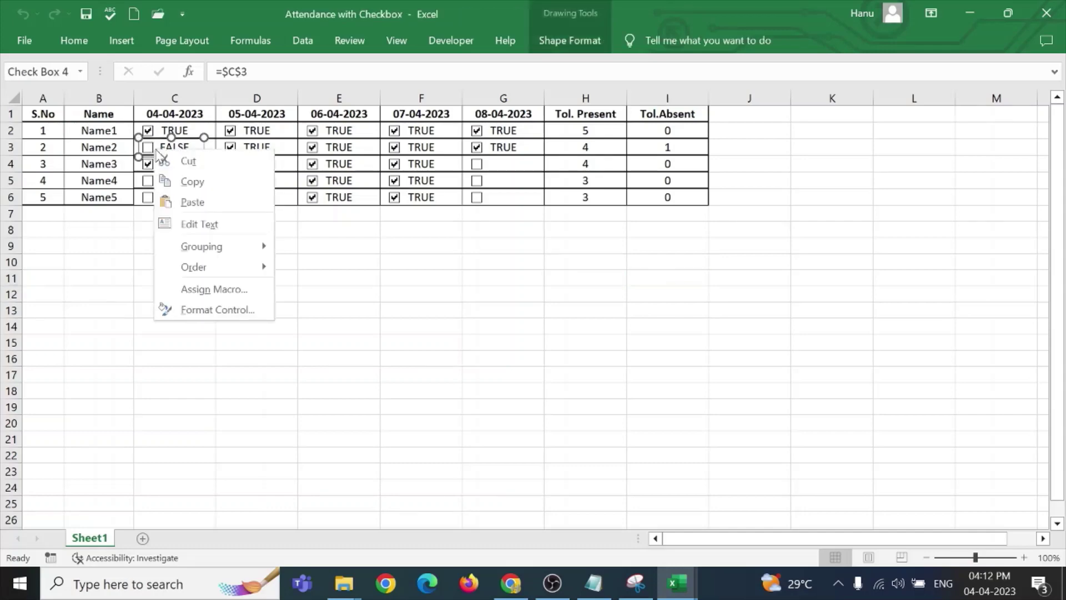
{"action": "left_click", "coordinate": [226, 310]}
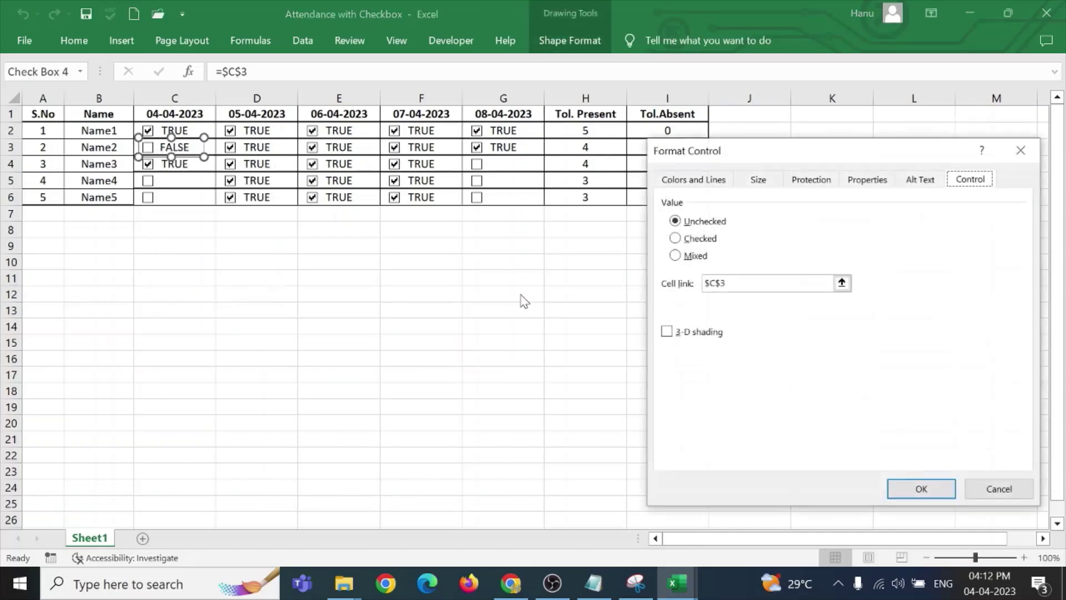
{"action": "left_click", "coordinate": [668, 333]}
{"action": "left_click", "coordinate": [921, 490]}
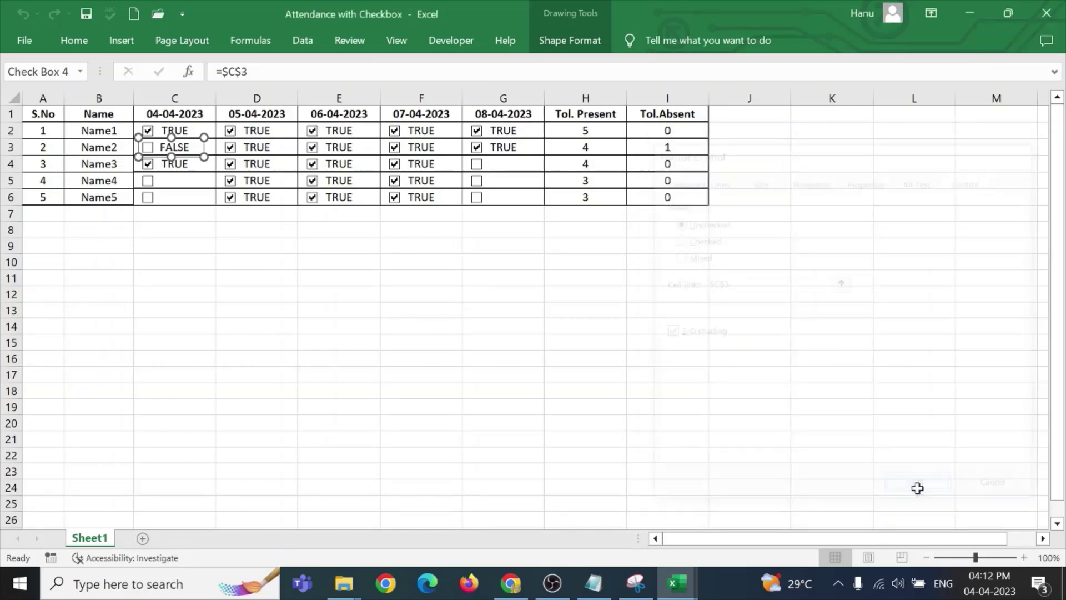
{"action": "left_click", "coordinate": [209, 295]}
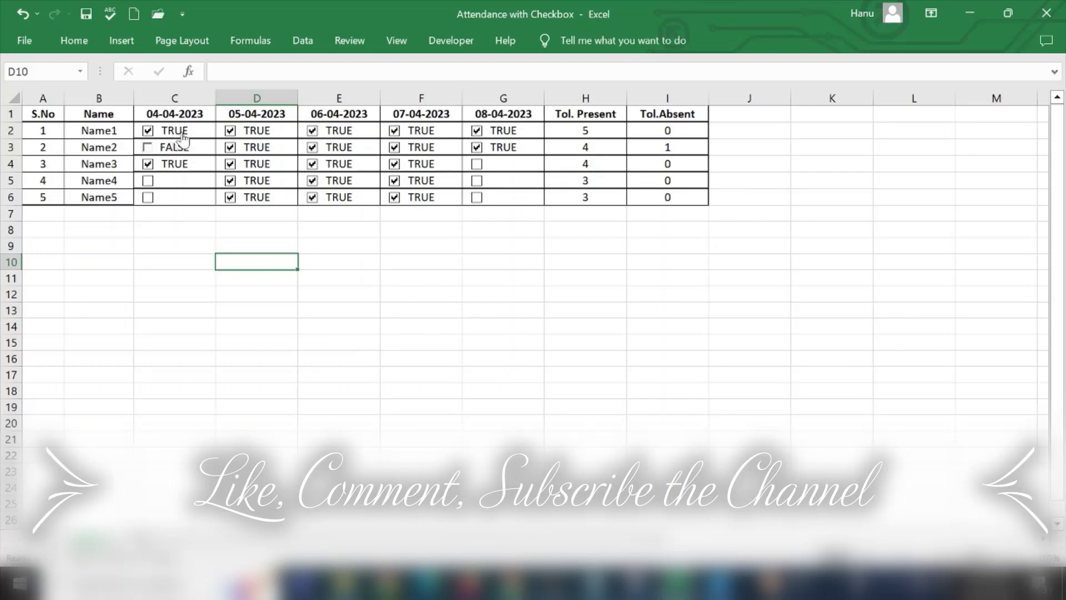
- Set the attendance grid's font colour to white to hide the TRUE/FALSE values
{"action": "left_click", "coordinate": [205, 294]}
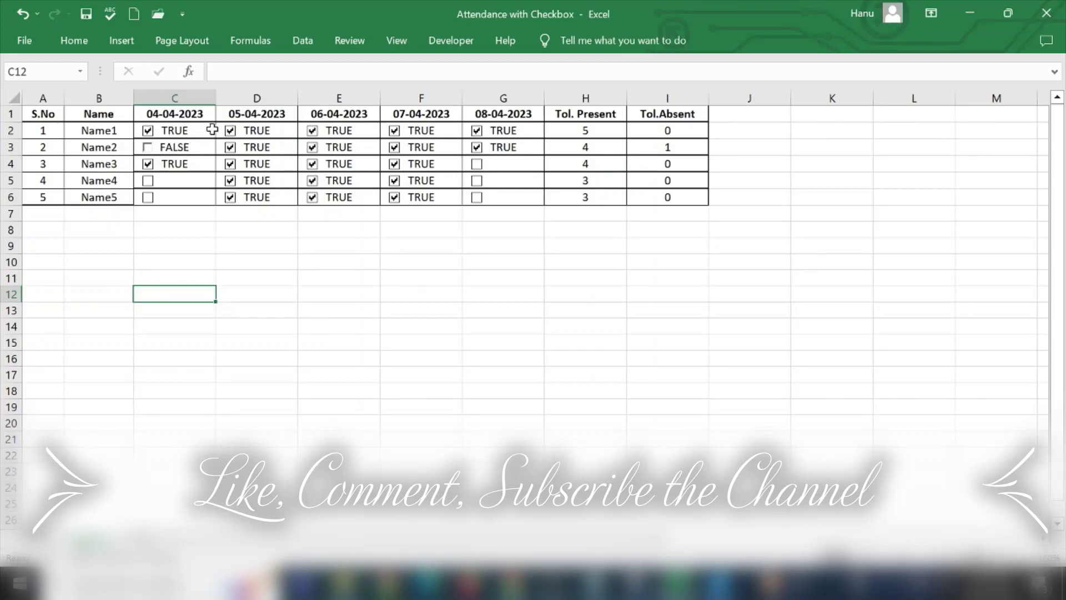
{"action": "left_click_drag", "start_coordinate": [209, 131], "coordinate": [518, 197]}
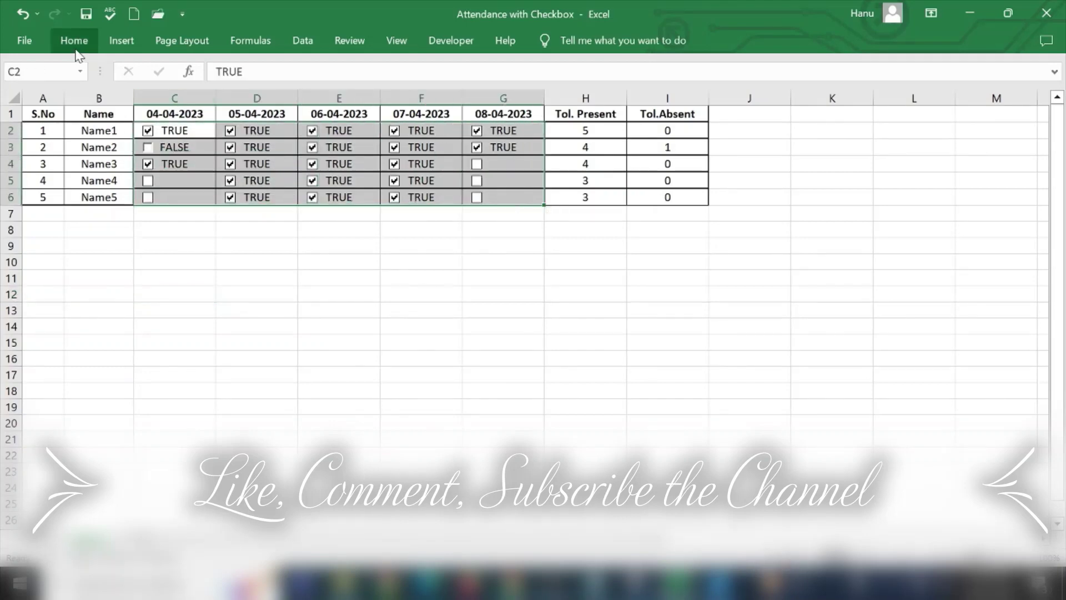
{"action": "left_click", "coordinate": [72, 42]}
{"action": "left_click", "coordinate": [248, 98]}
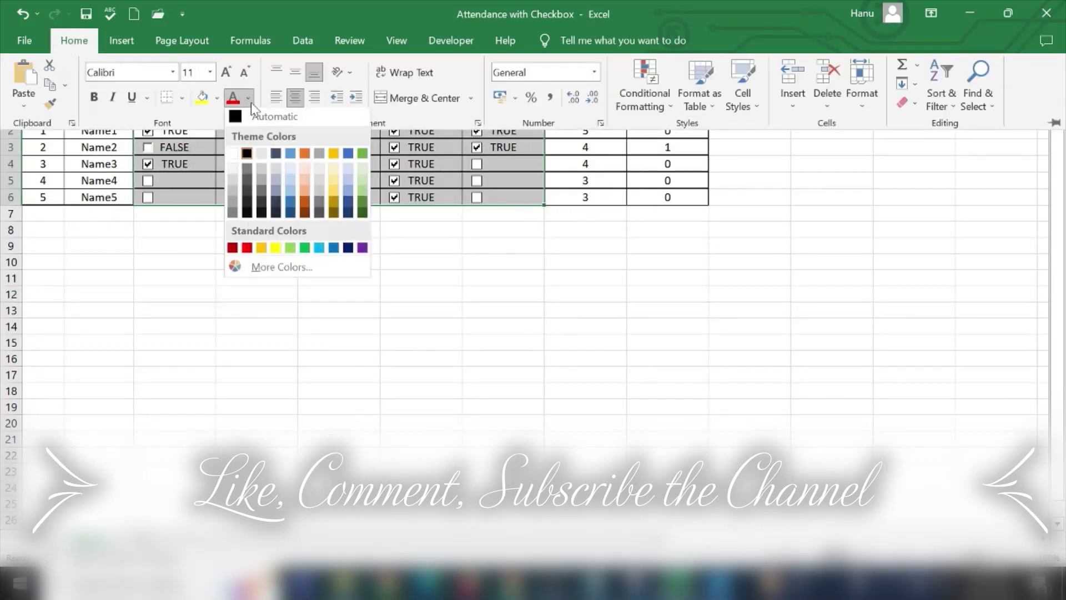
{"action": "left_click", "coordinate": [233, 189]}
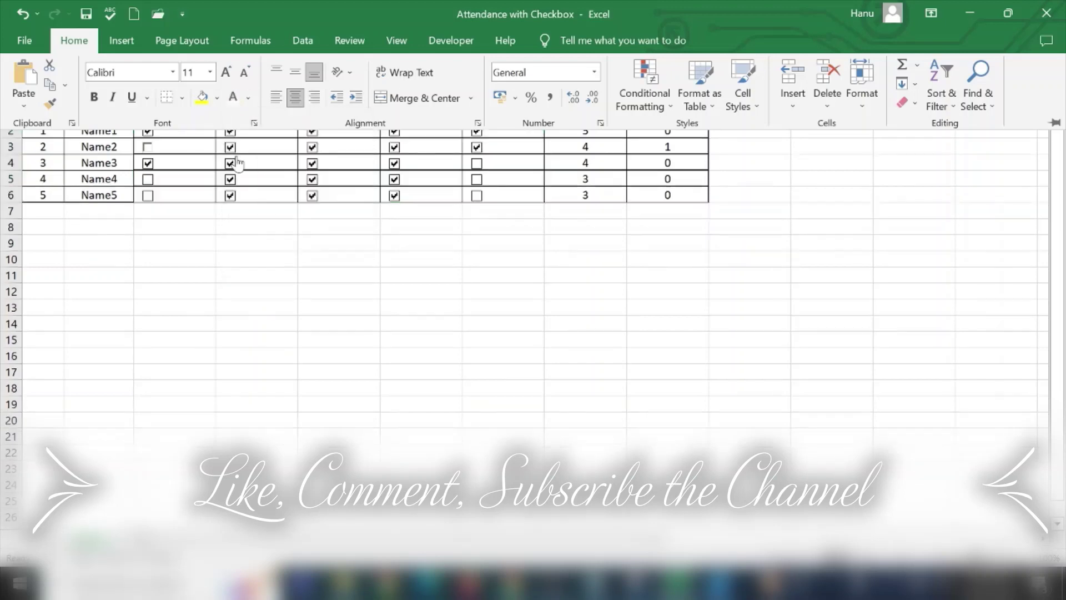
- Autofit all the sheet's columns to their contents
{"action": "left_click", "coordinate": [303, 294]}
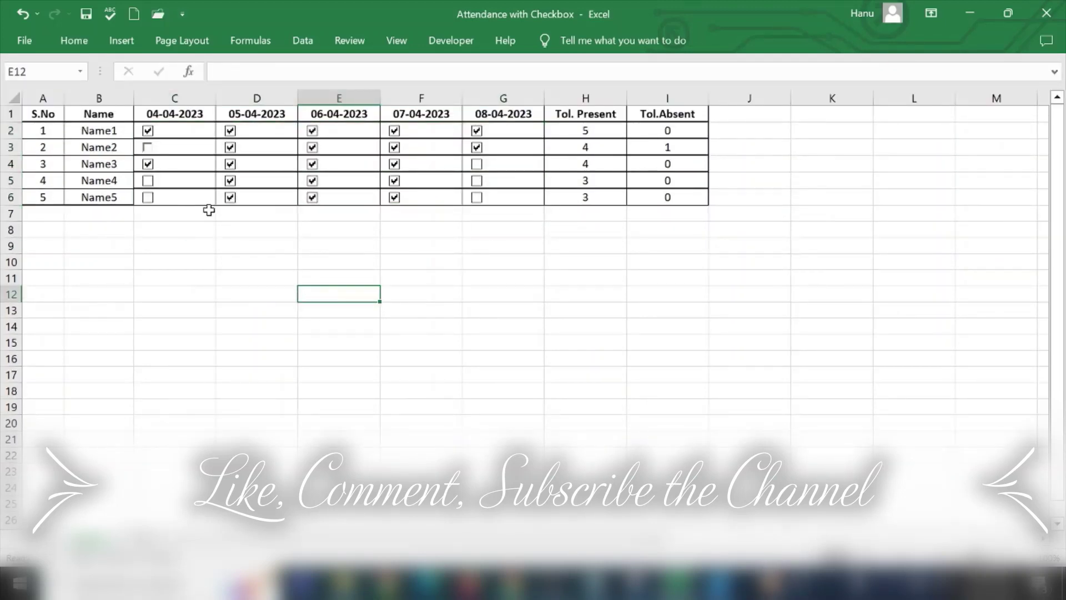
{"action": "left_click", "coordinate": [14, 99]}
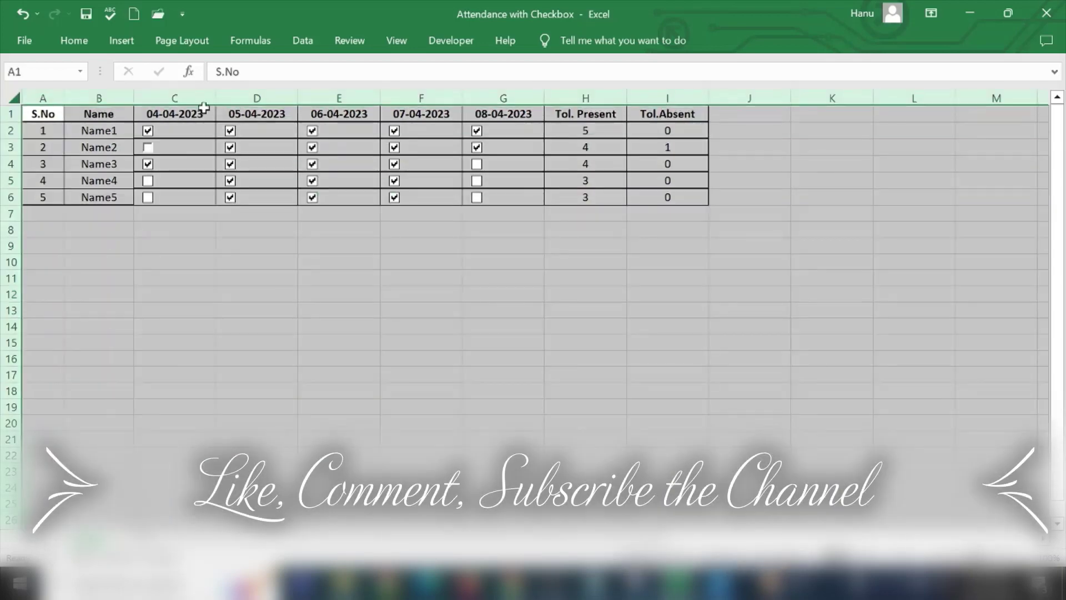
{"action": "double_click", "coordinate": [215, 98]}
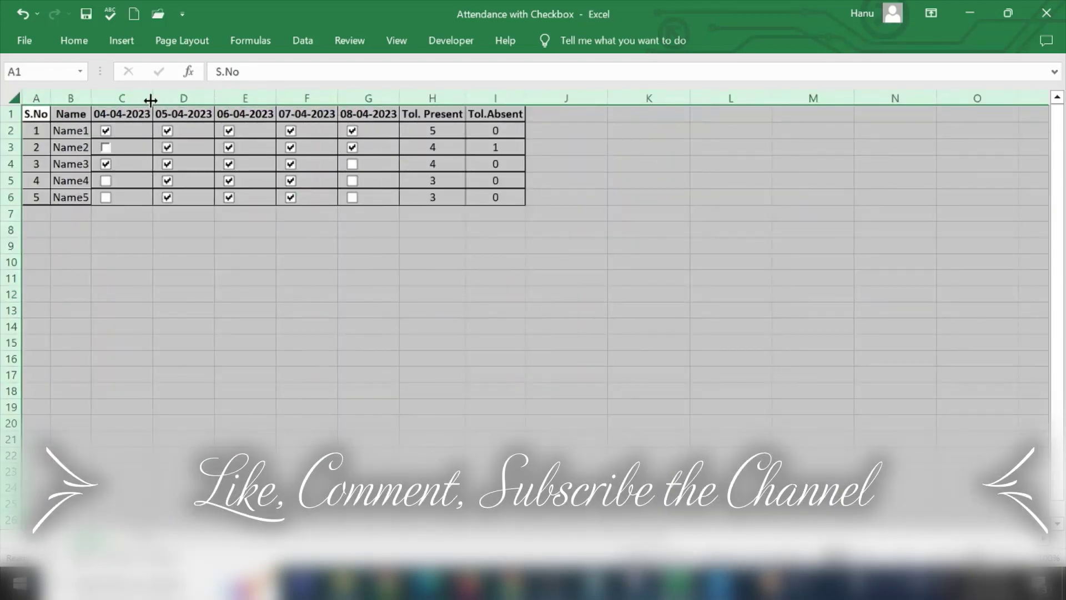